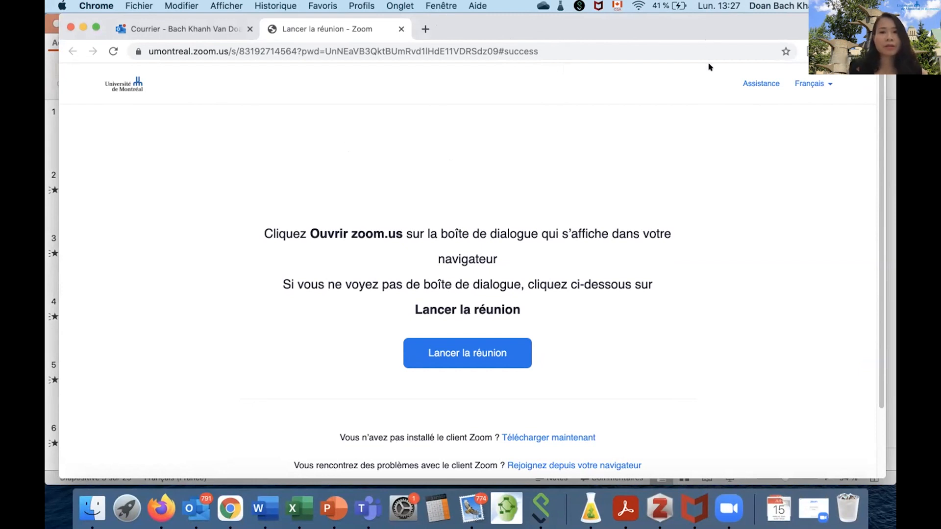
# Go to umontreal.zoom.us and connect to the account through the Connexion option.
pyautogui.click(232, 45)
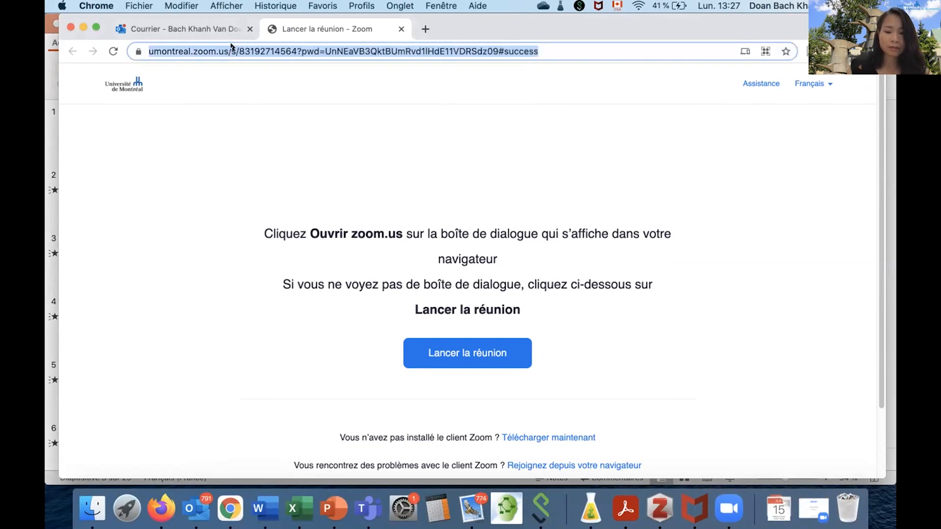
pyautogui.write('umon')
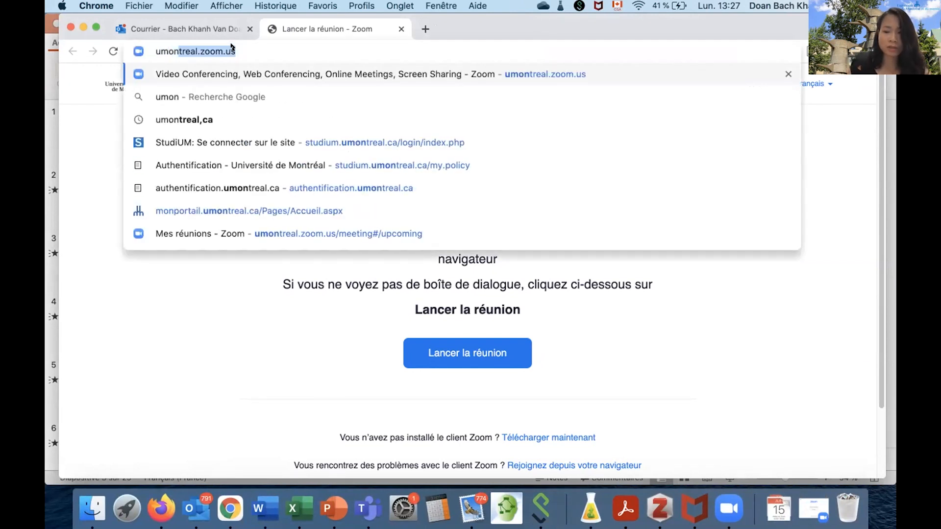
pyautogui.press('Return')
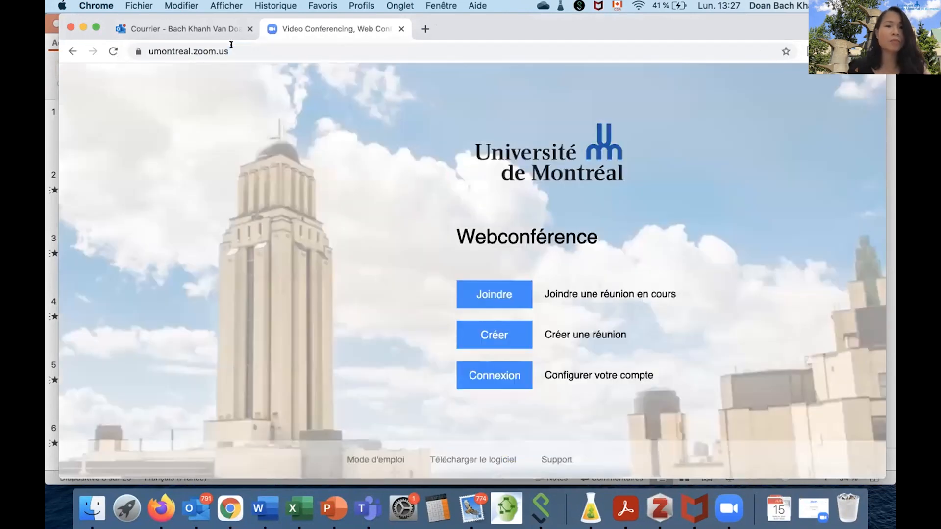
pyautogui.click(480, 380)
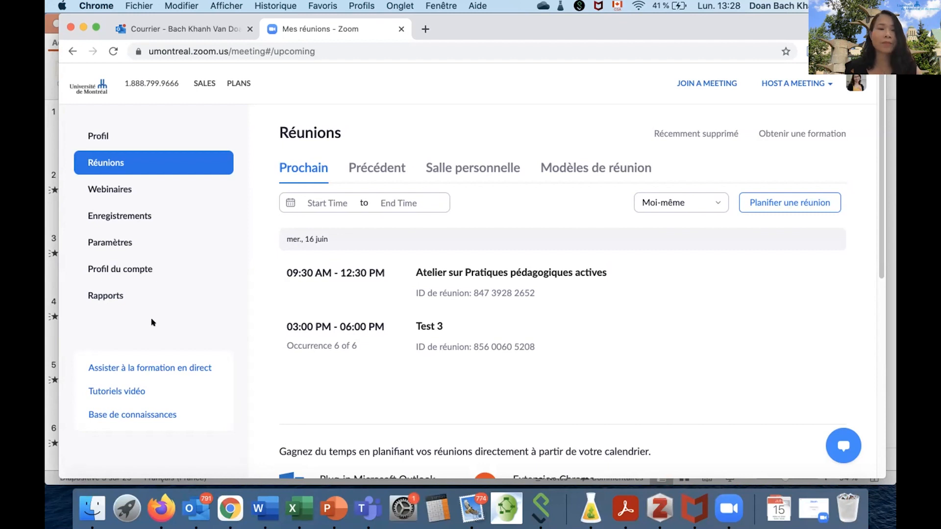
# Start scheduling a new meeting from the meetings list and set its subject to "Atelier sur Zoom".
pyautogui.click(105, 161)
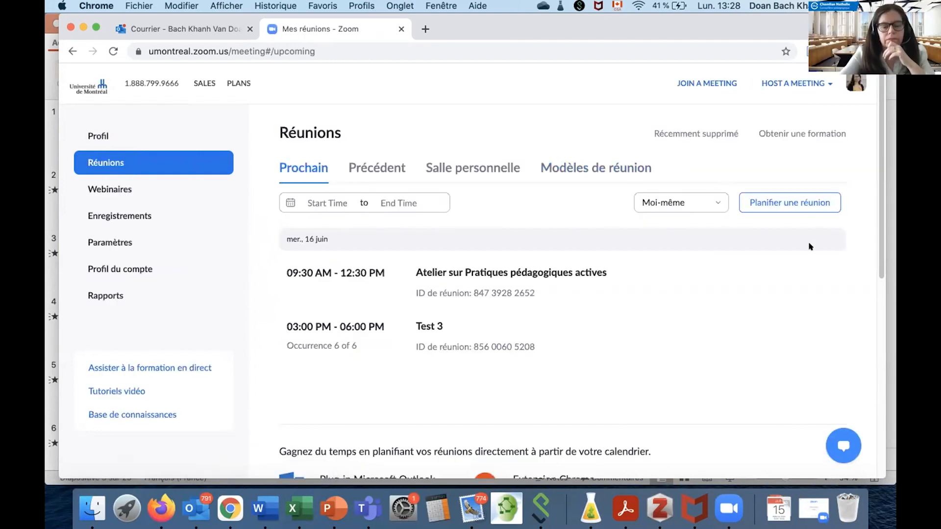
pyautogui.click(769, 201)
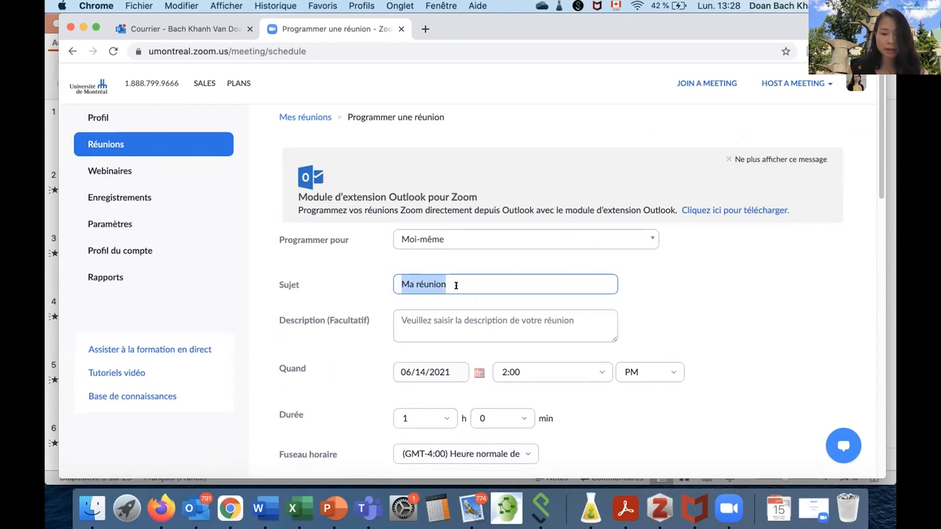
pyautogui.write('Atelier sur ')
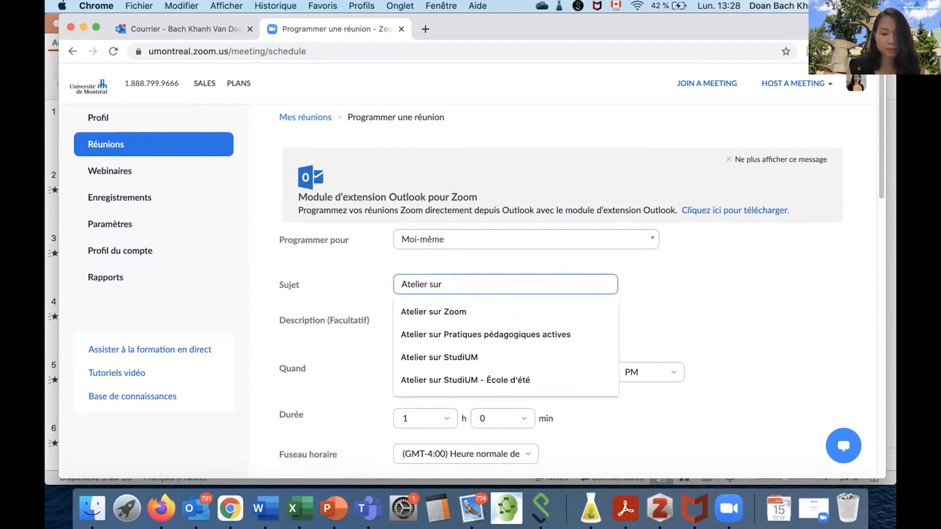
pyautogui.write('Zoom')
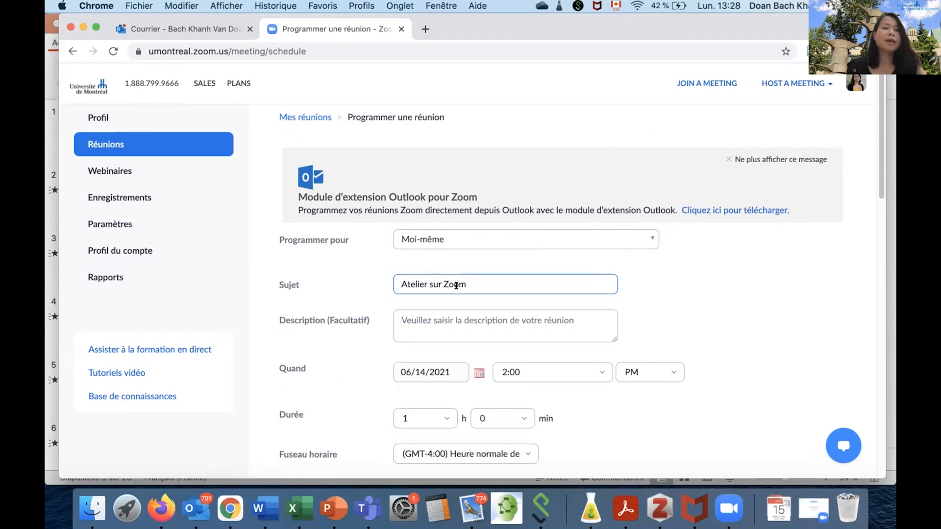
# Set the meeting date to 06/15/2021 and its duration to 3 hours.
pyautogui.scroll(-1, 403, 316)
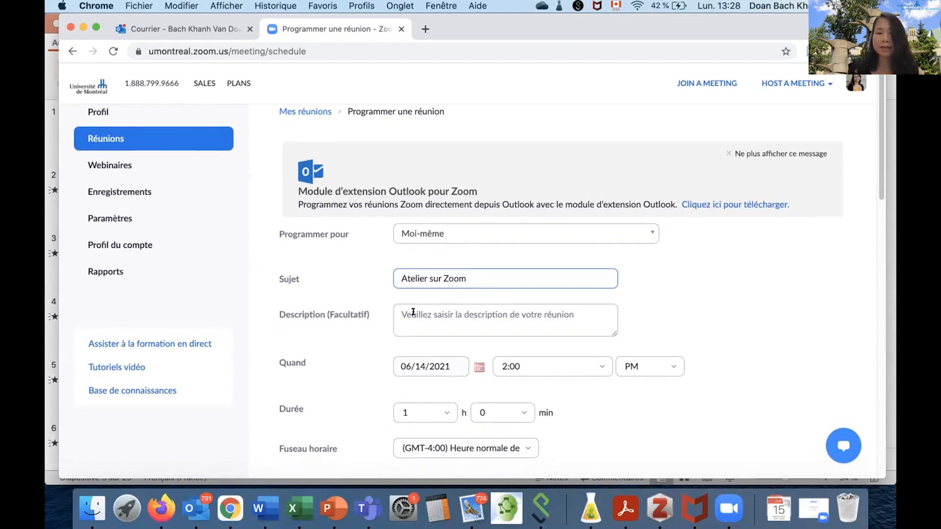
pyautogui.scroll(-3, 463, 311)
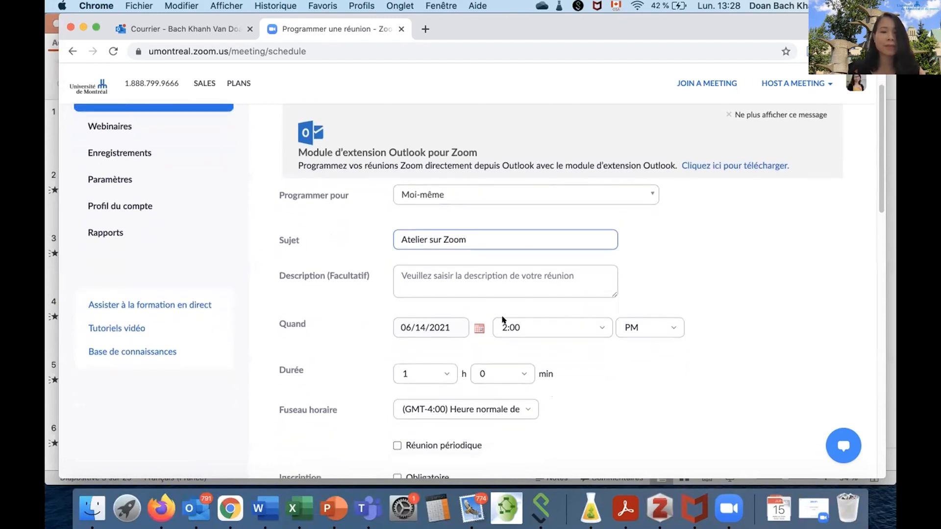
pyautogui.click(477, 329)
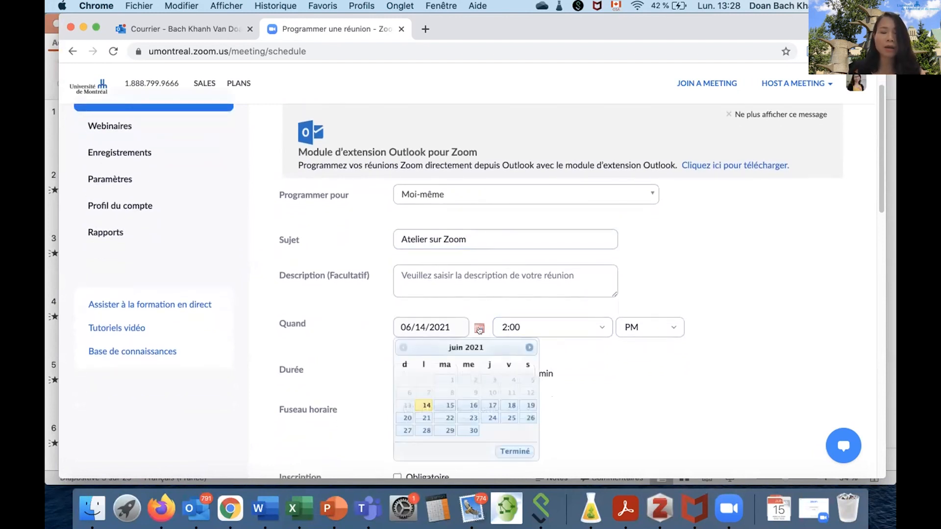
pyautogui.click(443, 405)
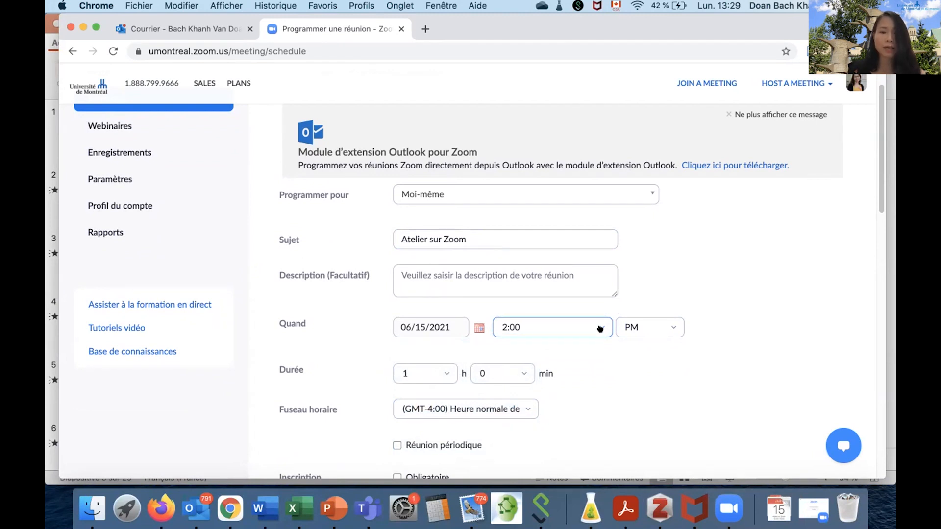
pyautogui.scroll(-5, 729, 309)
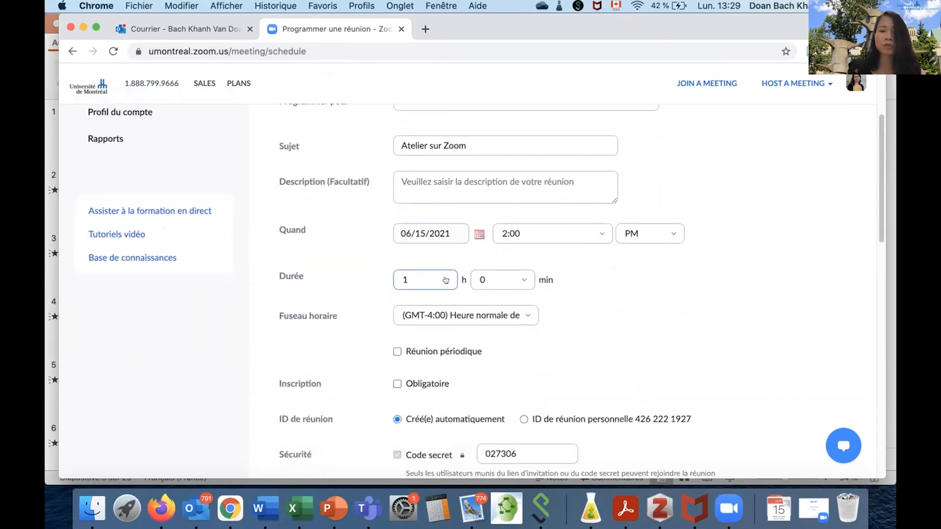
pyautogui.click(445, 281)
pyautogui.click(406, 365)
# Try making the meeting periodic with a monthly recurrence, look through the repeat and end options, and turn the recurrence off again.
pyautogui.scroll(-2, 736, 271)
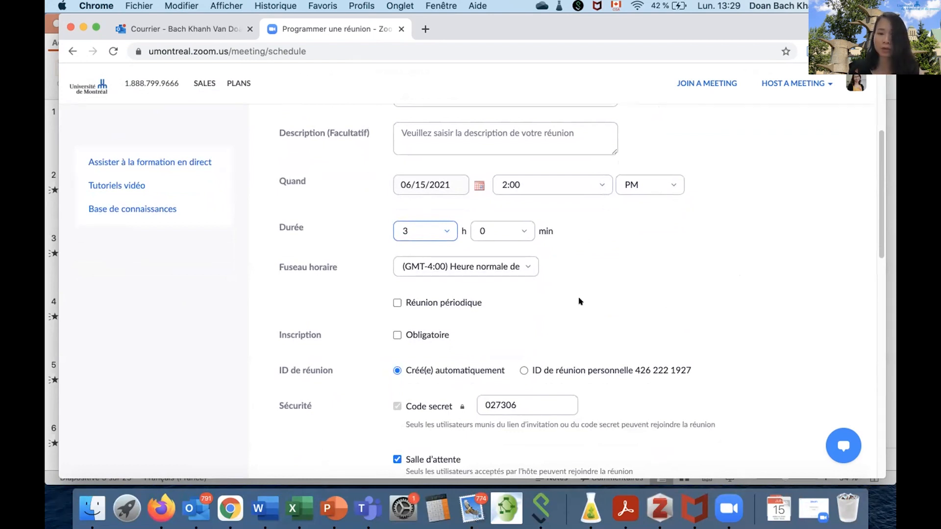
pyautogui.click(397, 302)
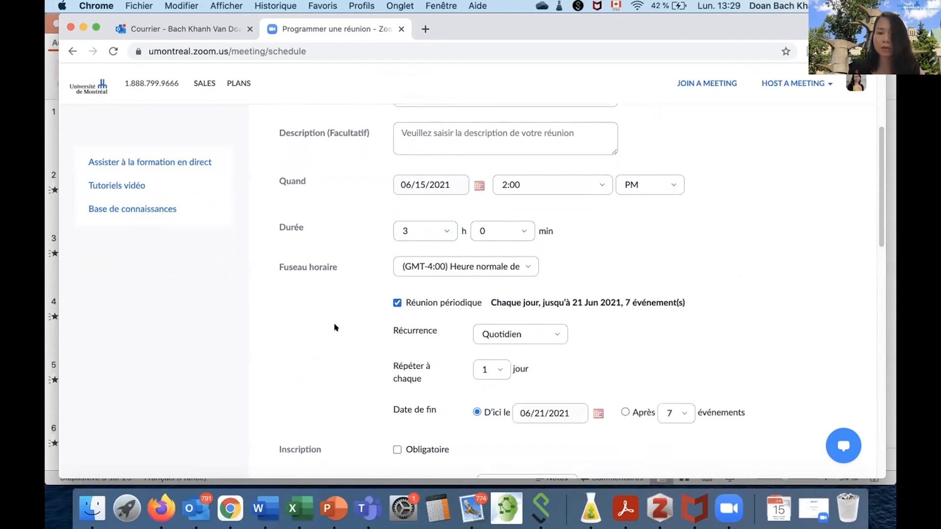
pyautogui.scroll(-5, 343, 327)
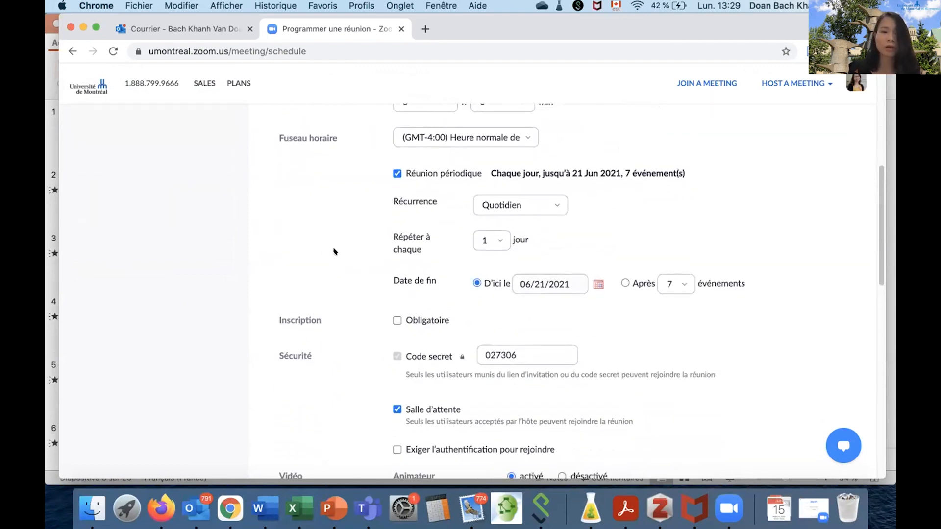
pyautogui.click(552, 203)
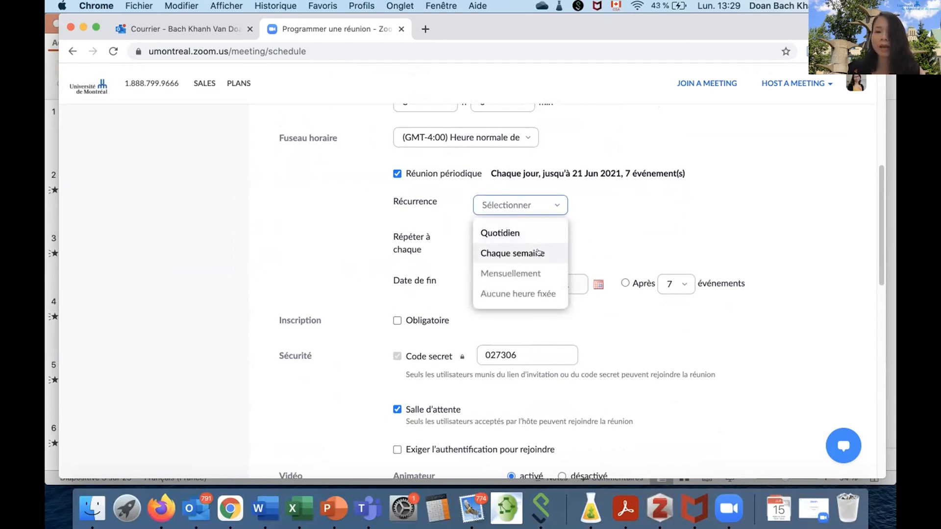
pyautogui.click(509, 272)
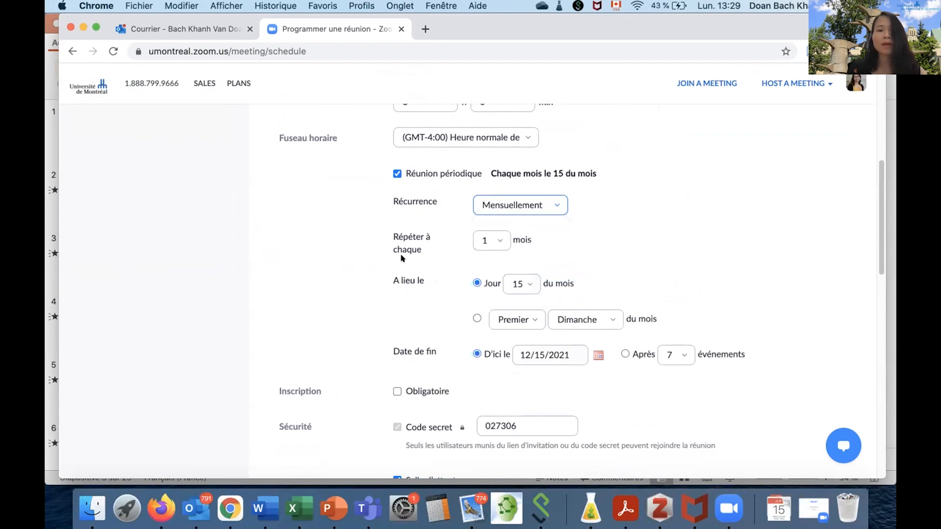
pyautogui.click(499, 240)
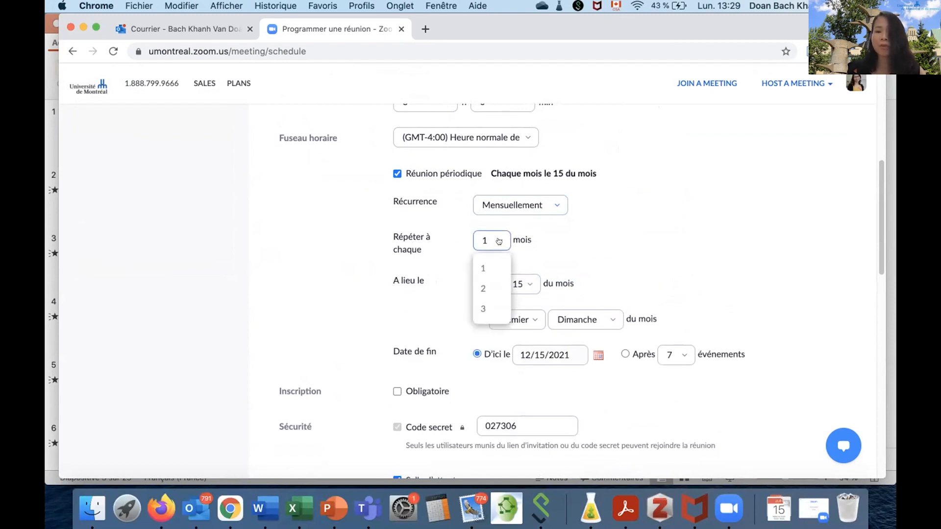
pyautogui.click(305, 245)
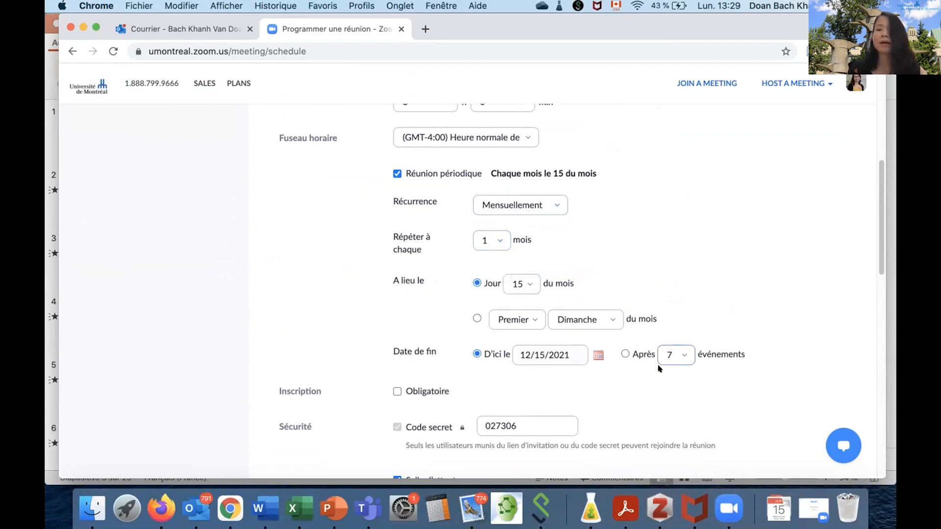
pyautogui.click(683, 354)
pyautogui.click(803, 250)
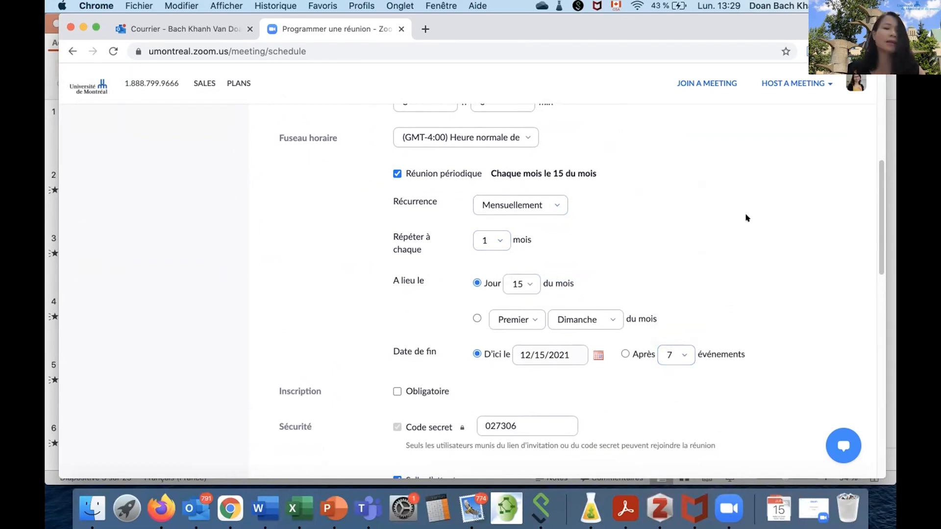
pyautogui.click(396, 174)
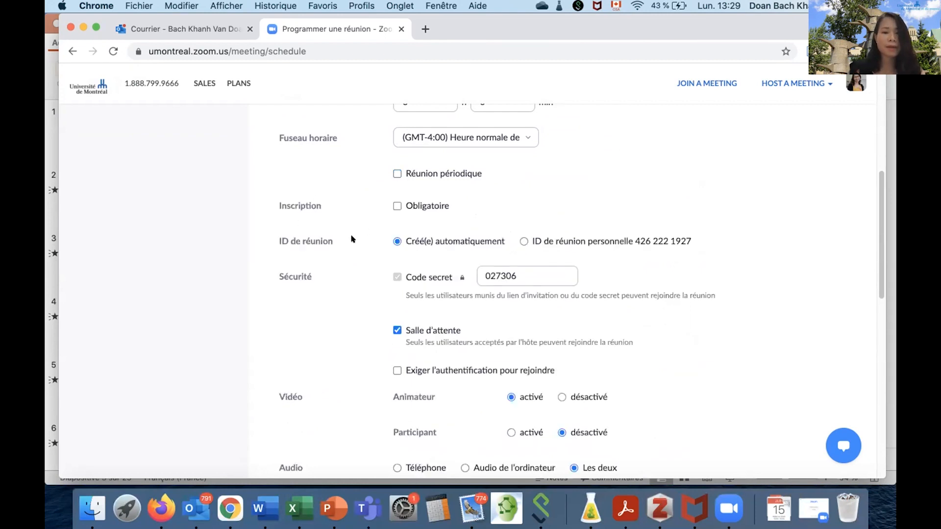
# Try the personal meeting ID and switch back to an automatically created one.
pyautogui.scroll(-1, 352, 240)
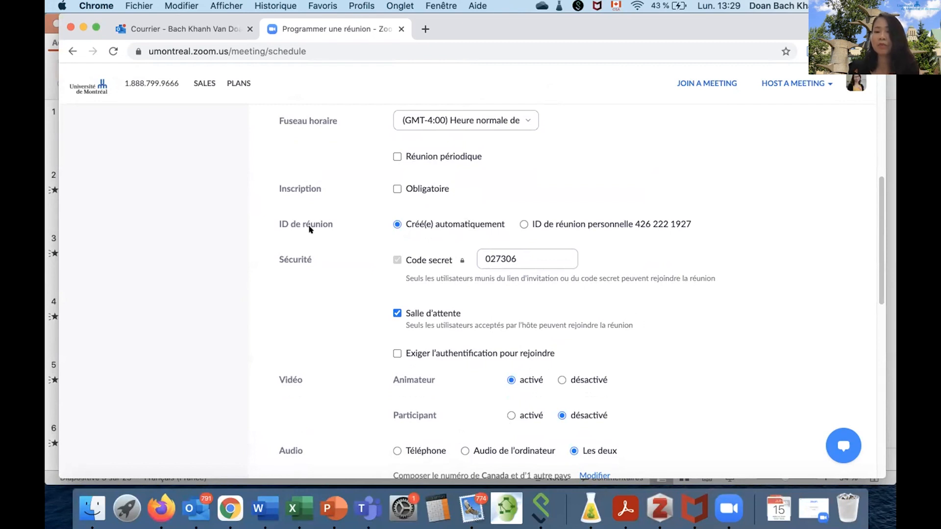
pyautogui.click(524, 225)
pyautogui.click(395, 223)
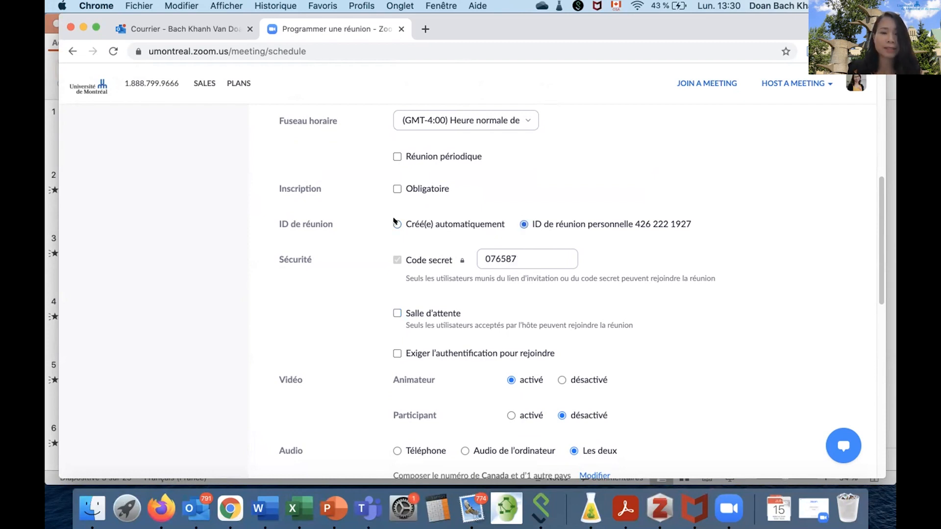
# Disable the waiting room (Salle d'attente) in the meeting's security settings.
pyautogui.scroll(-2, 365, 278)
pyautogui.scroll(-1, 364, 278)
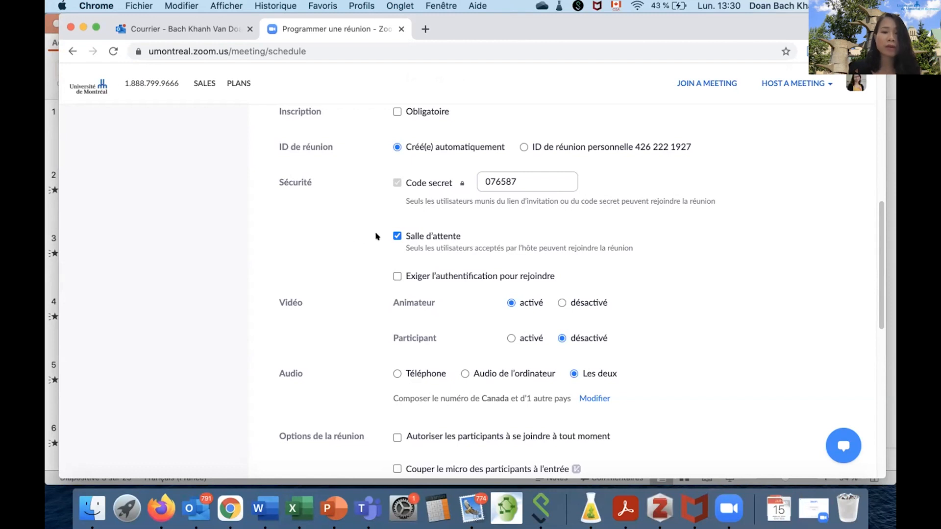
pyautogui.click(397, 237)
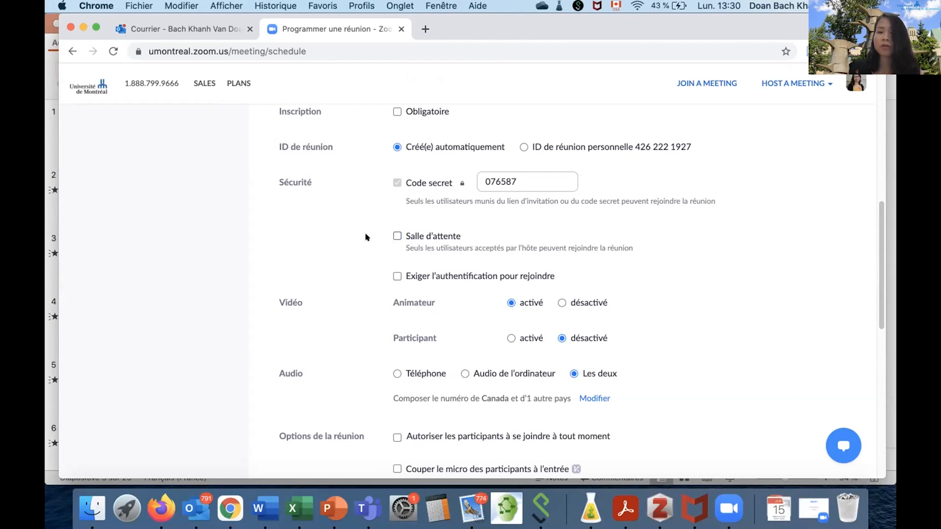
# Try muting participants on entry and recording the meeting automatically, switching each option off again.
pyautogui.scroll(-5, 336, 238)
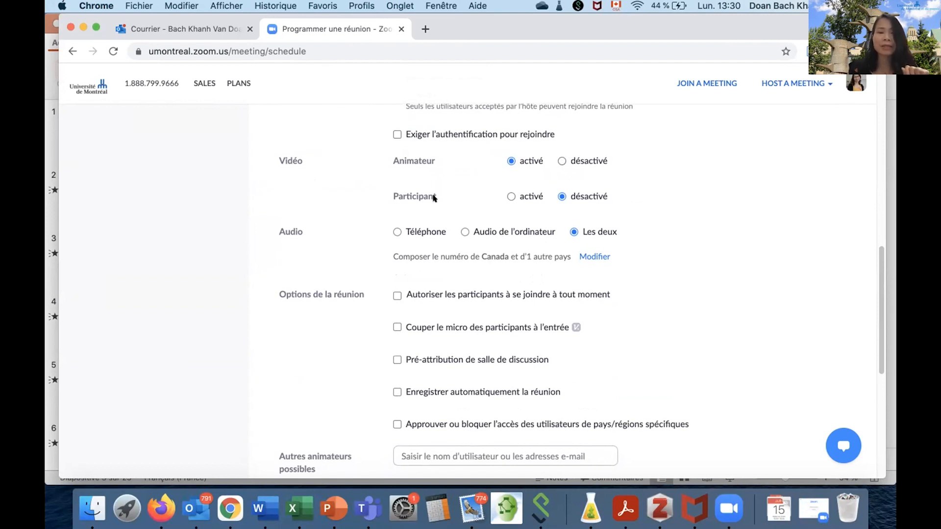
pyautogui.scroll(-1, 326, 297)
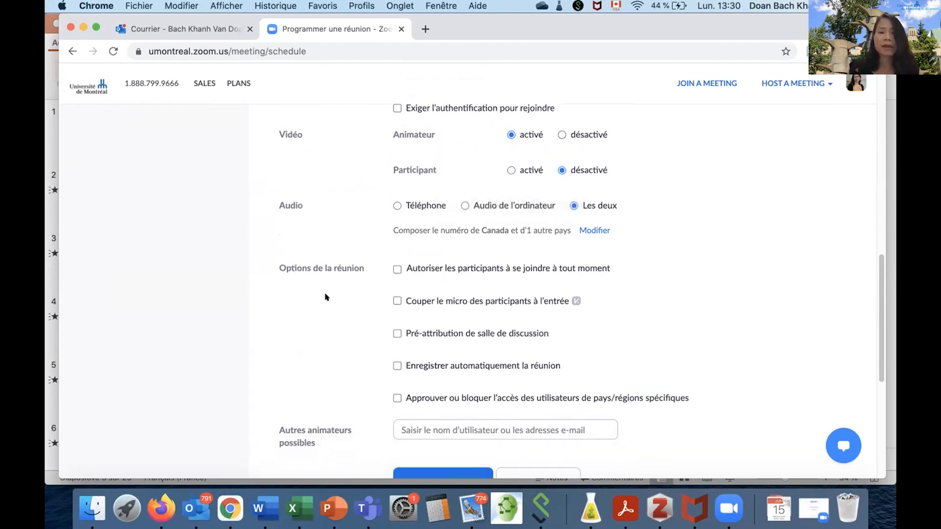
pyautogui.scroll(-1, 328, 297)
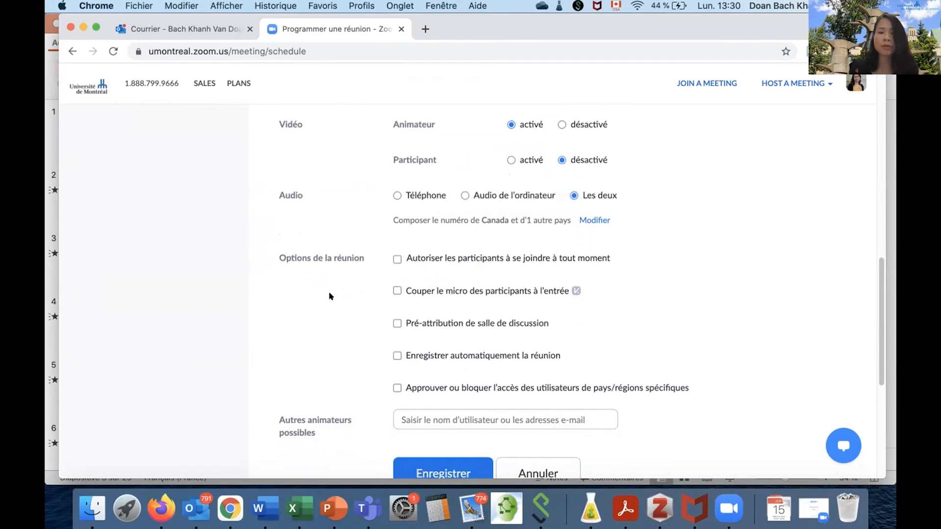
pyautogui.scroll(-2, 329, 296)
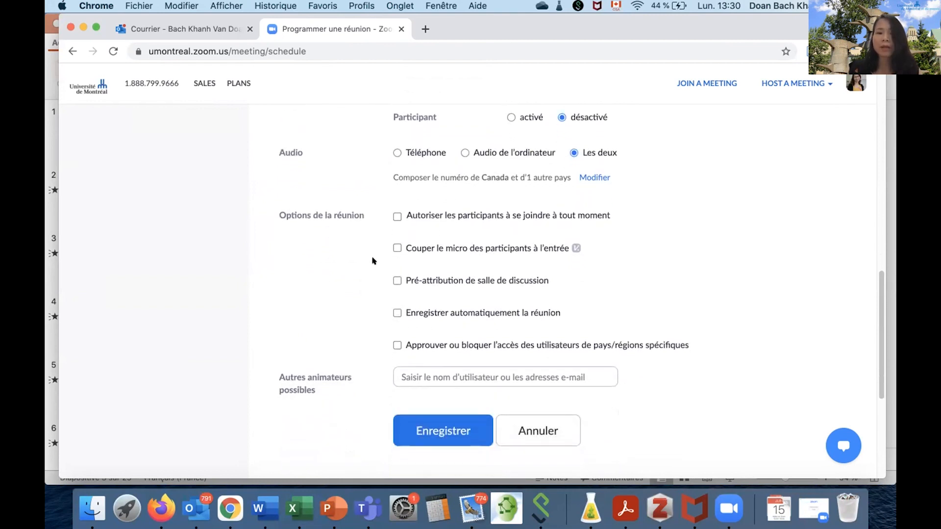
pyautogui.click(397, 248)
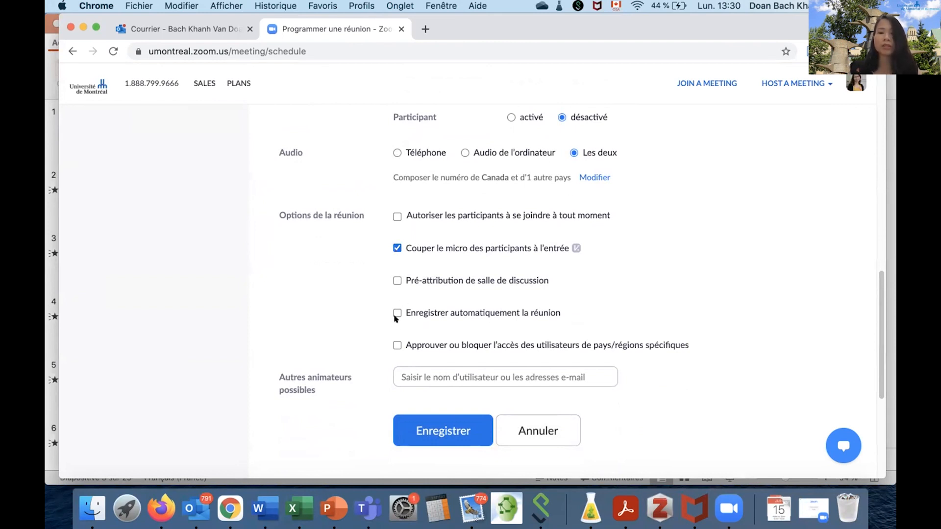
pyautogui.click(397, 248)
pyautogui.click(396, 312)
pyautogui.click(397, 312)
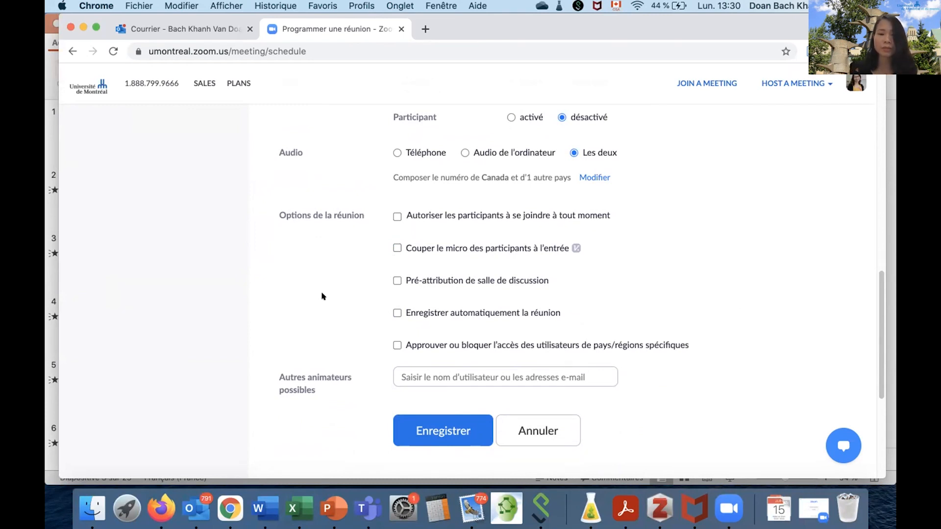
# Check the saved suggestions for alternative hosts (Autres animateurs possibles), leave the field empty and save the meeting.
pyautogui.scroll(-2, 329, 297)
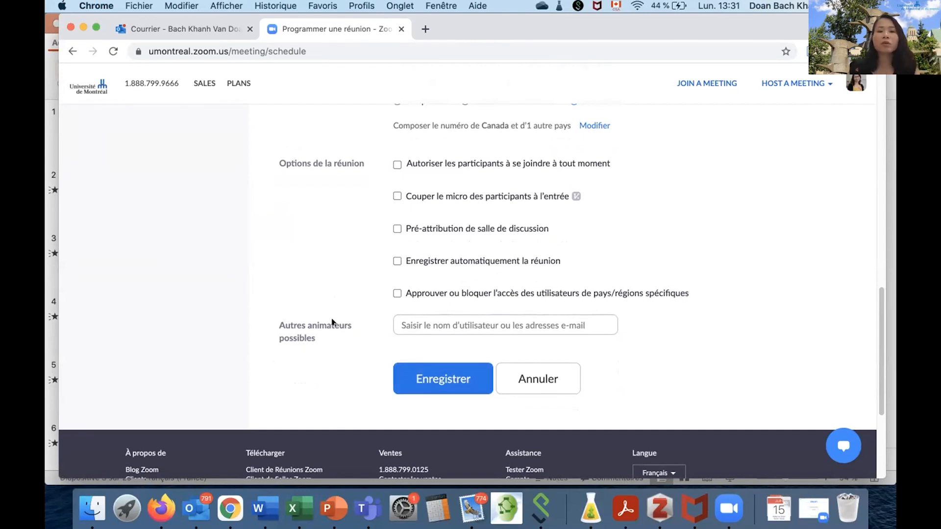
pyautogui.click(402, 327)
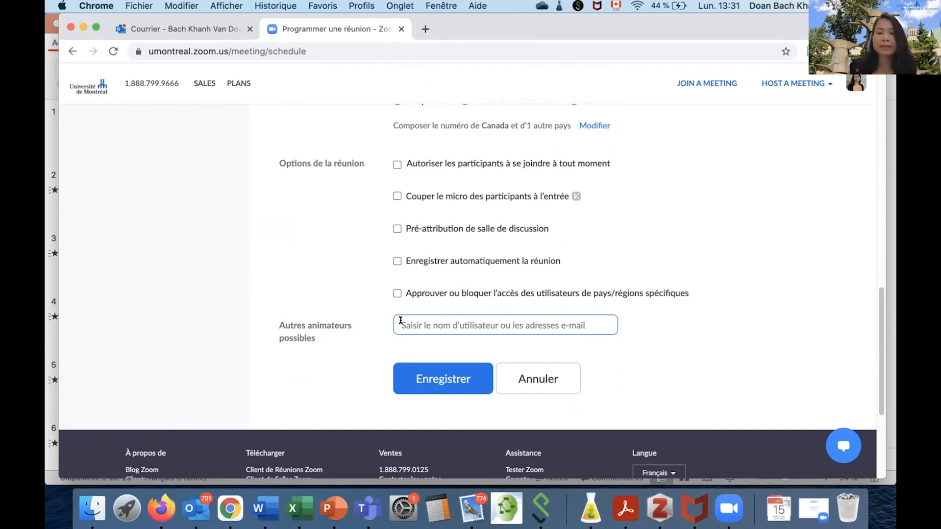
pyautogui.click(401, 321)
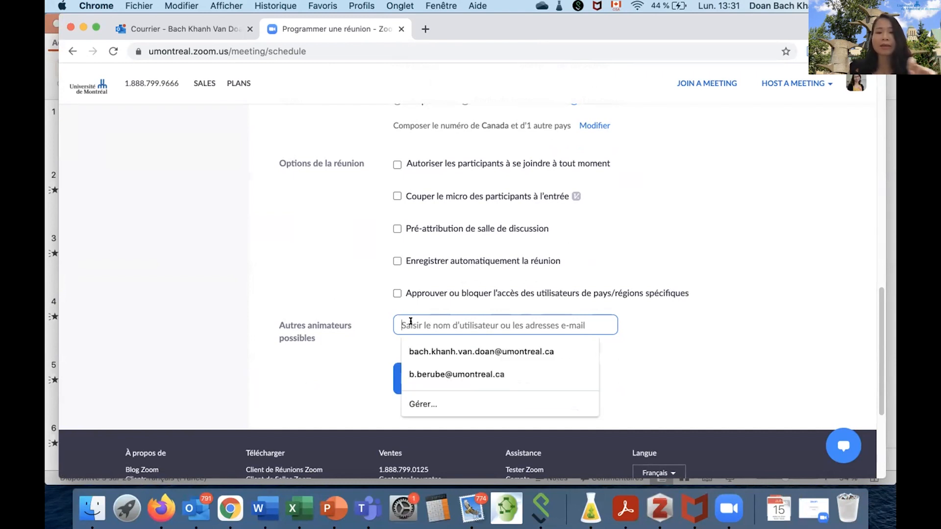
pyautogui.click(364, 362)
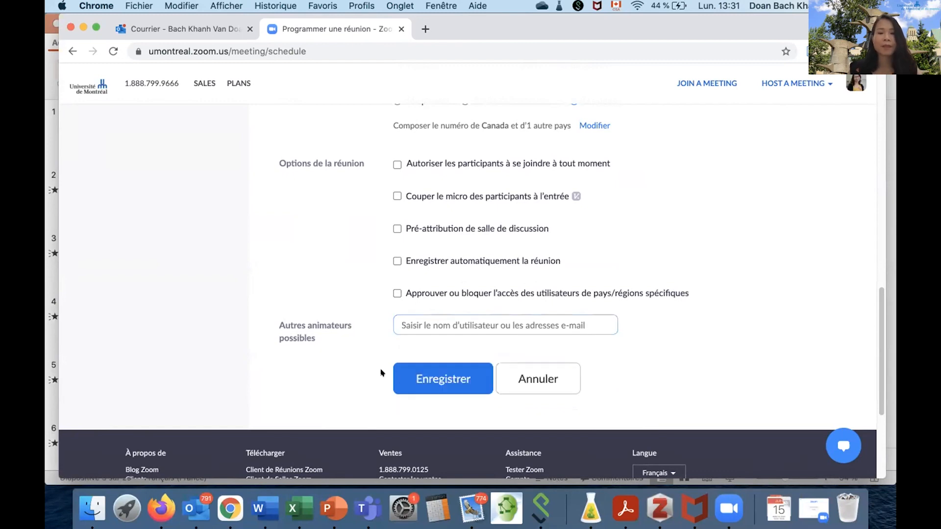
pyautogui.click(441, 378)
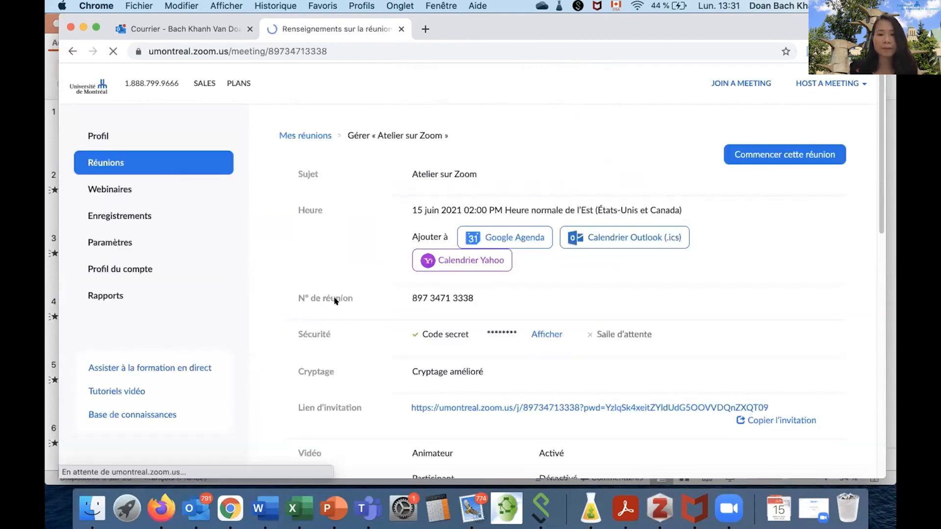
# Copy the full invitation text of the saved "Atelier sur Zoom" meeting to the clipboard and close the invitation dialog.
pyautogui.scroll(-5, 398, 279)
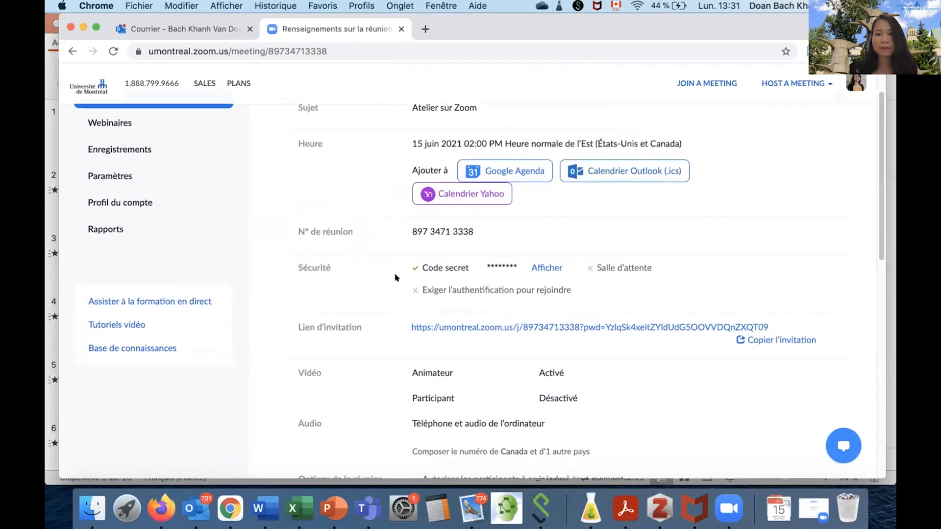
pyautogui.scroll(3, 401, 279)
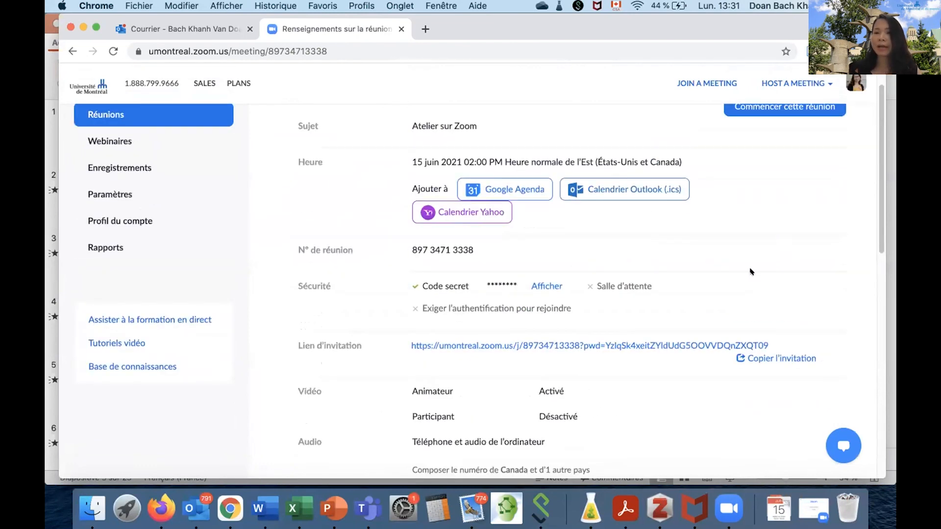
pyautogui.scroll(-3, 761, 248)
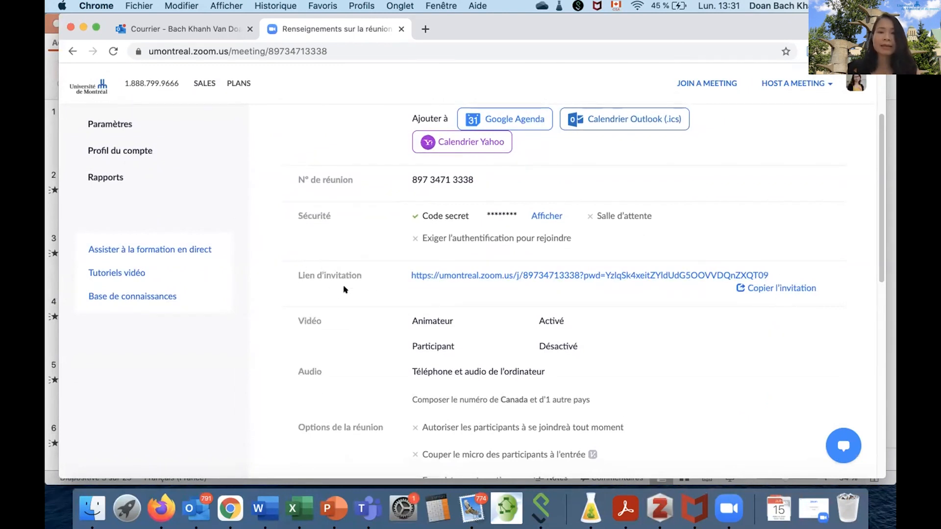
pyautogui.click(759, 290)
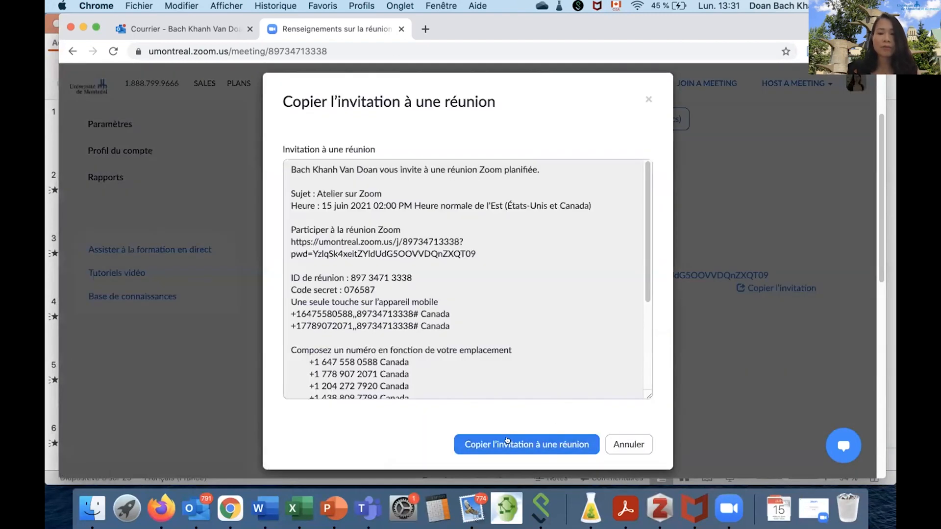
pyautogui.click(507, 440)
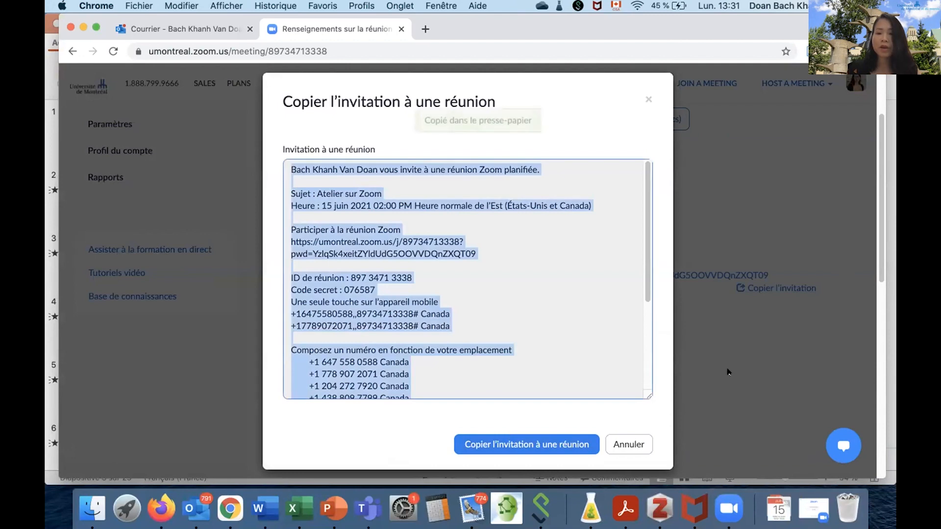
pyautogui.scroll(3, 760, 161)
pyautogui.click(648, 217)
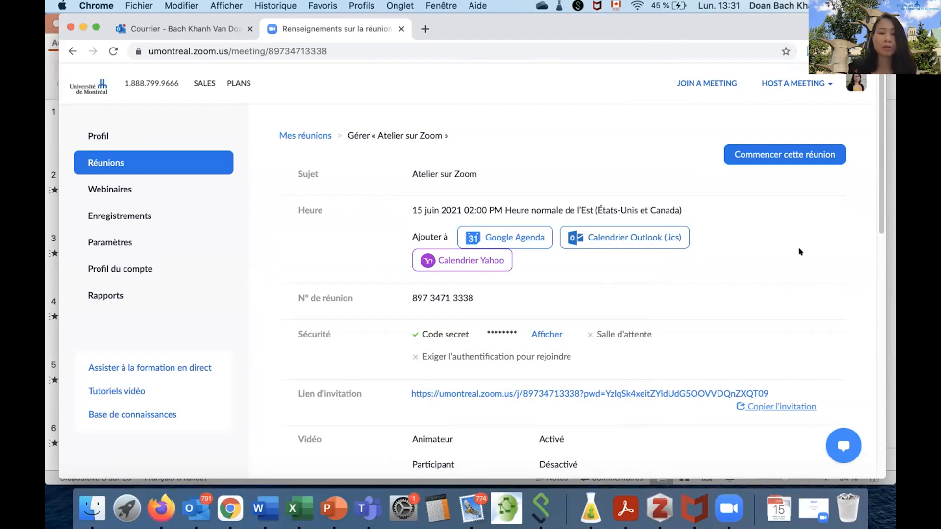
# Download the meeting's Outlook calendar file (.ics), add its event to the calendar named Calendrier and close the calendar window.
pyautogui.scroll(-3, 799, 252)
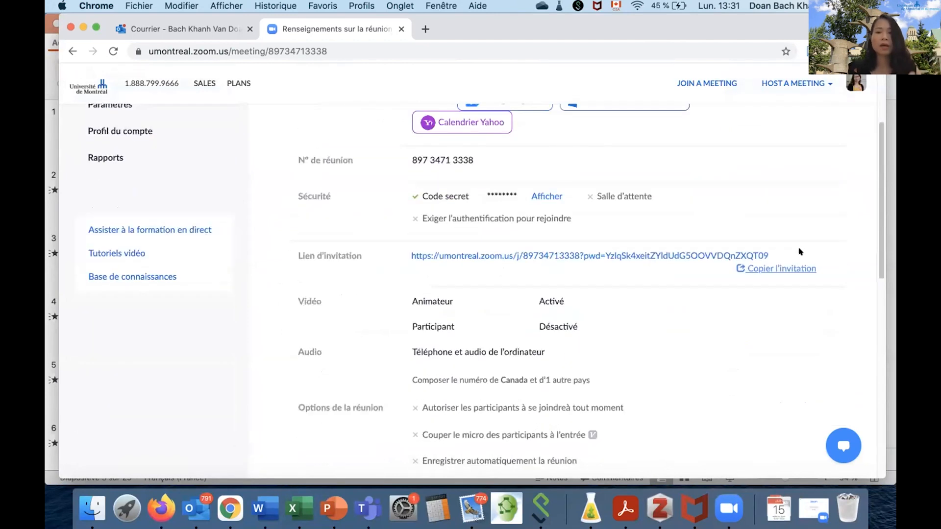
pyautogui.scroll(3, 797, 251)
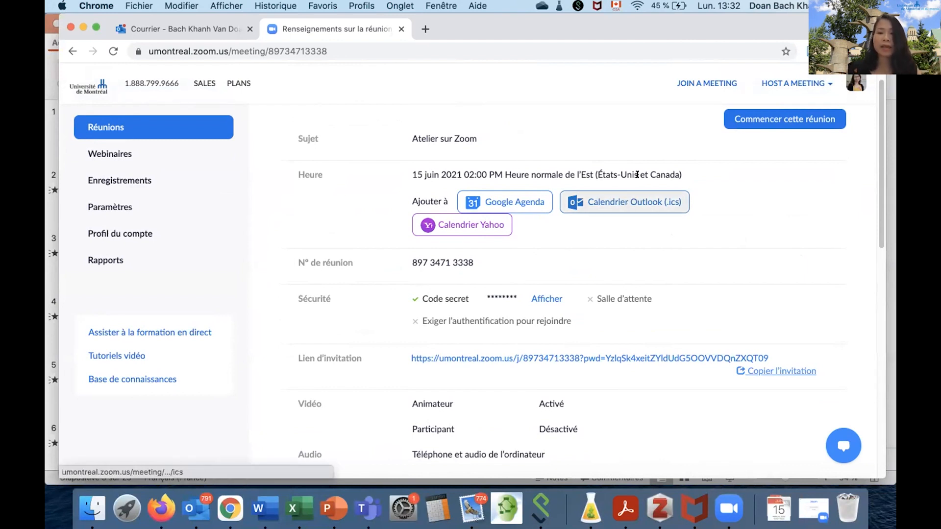
pyautogui.click(594, 201)
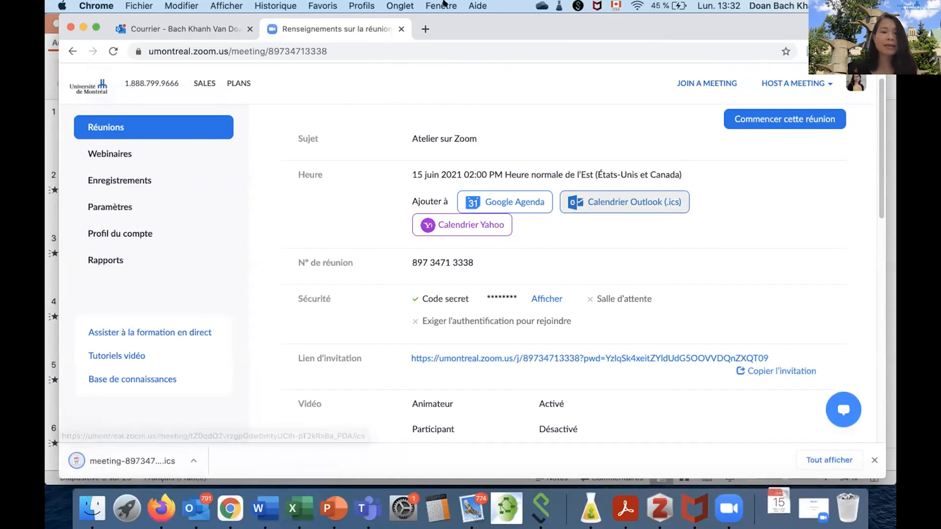
pyautogui.click(120, 461)
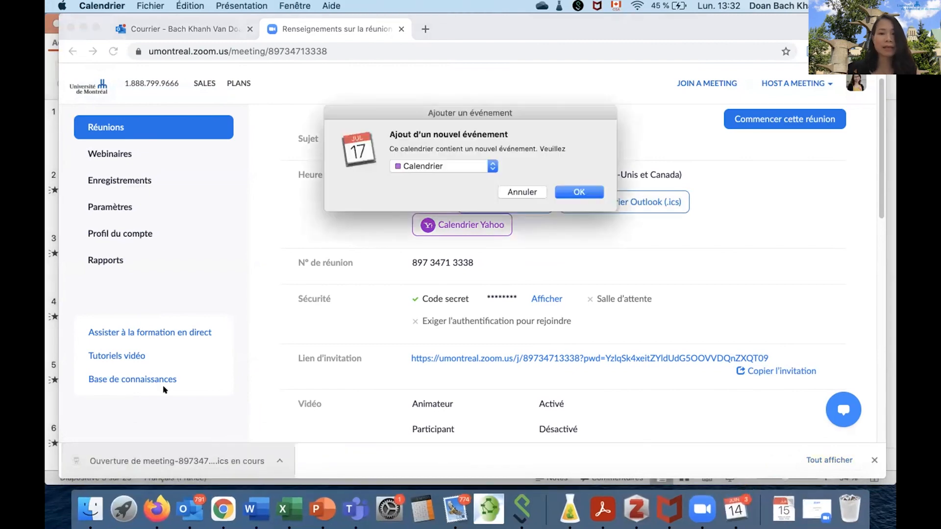
pyautogui.click(567, 191)
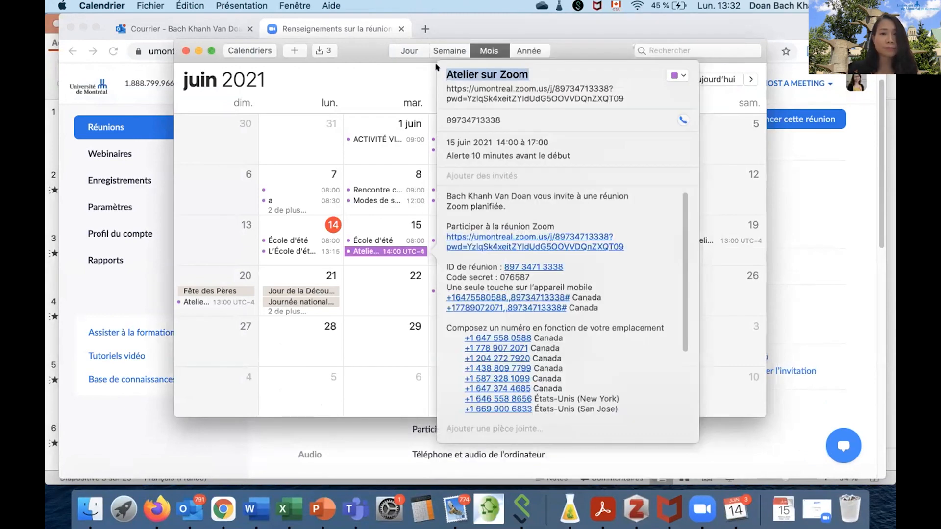
pyautogui.click(185, 50)
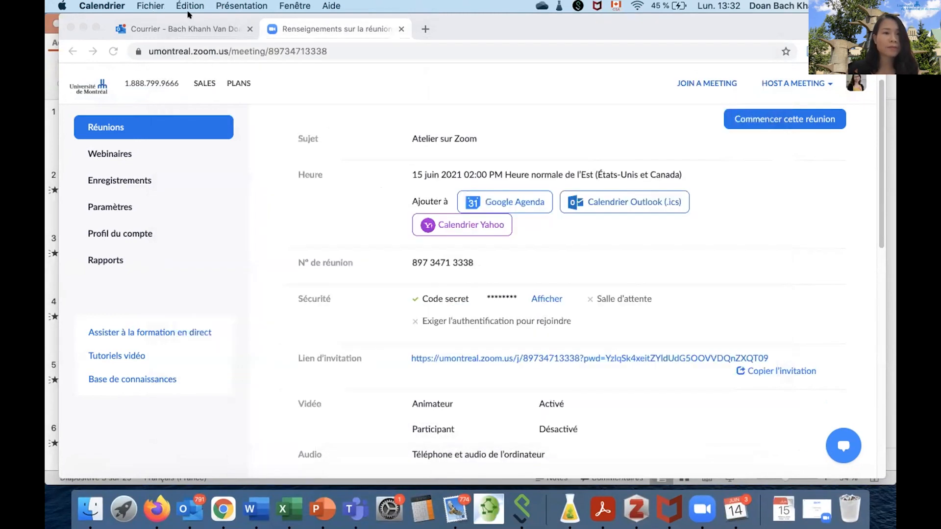
# Switch to Outlook on the web and look up the "Atelier sur Zoom" event on 15 June in the day-by-day agenda.
pyautogui.click(149, 25)
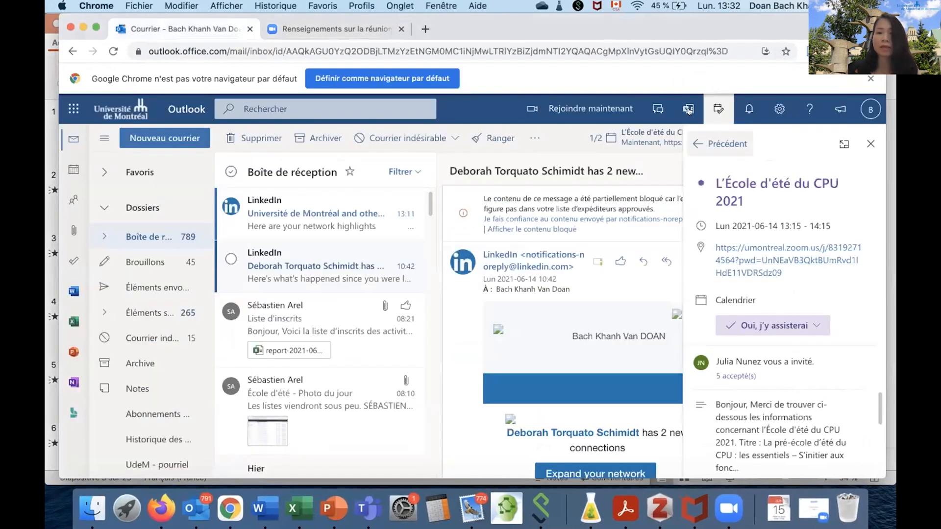
pyautogui.click(870, 141)
pyautogui.click(719, 109)
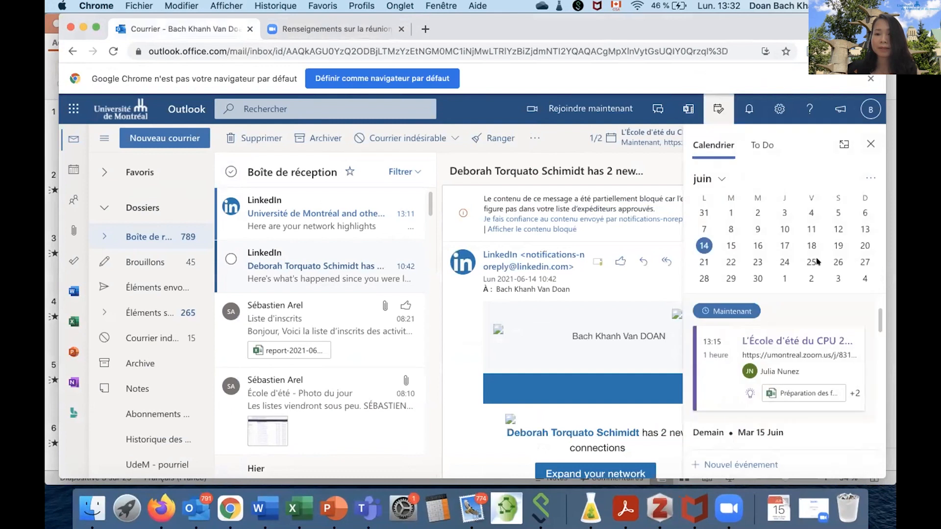
pyautogui.moveTo(877, 317); pyautogui.dragTo(876, 324)
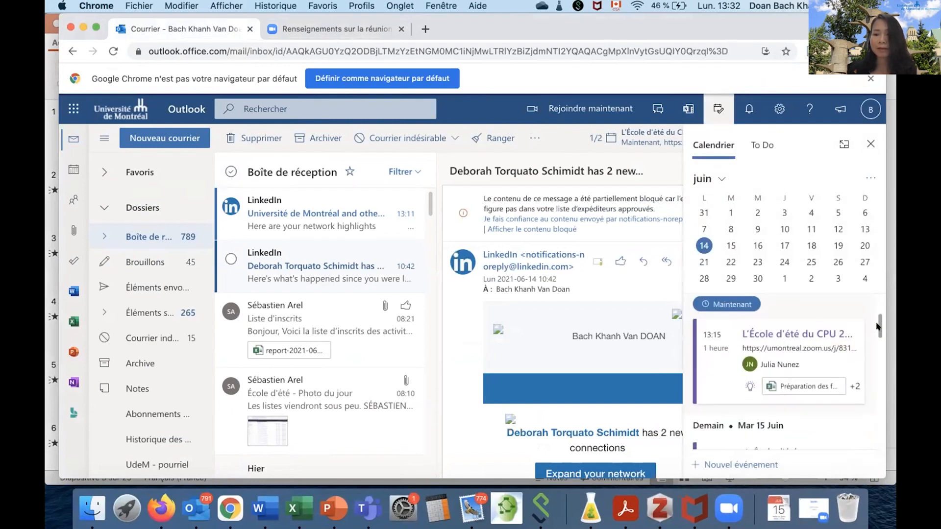
pyautogui.scroll(-3, 791, 372)
pyautogui.scroll(-2, 784, 363)
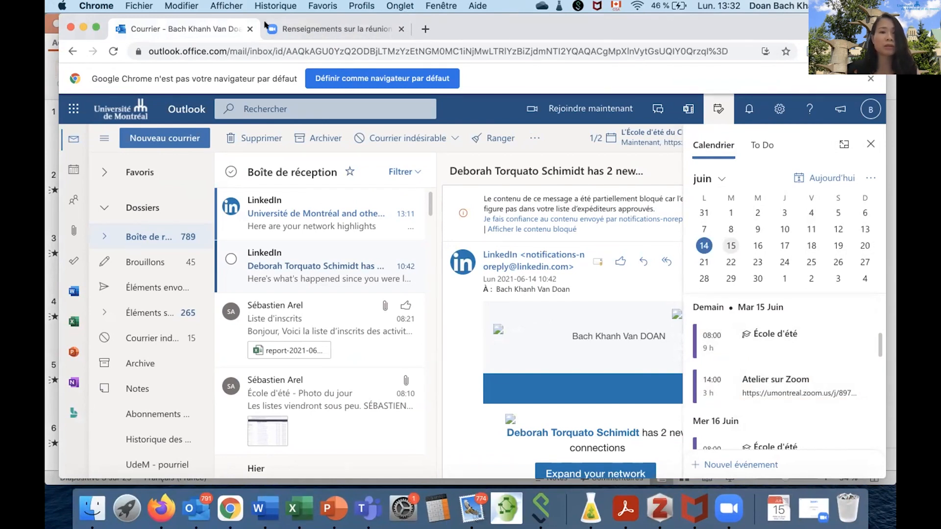
# Return to the Zoom portal and open the scheduling privilege section (Privilège en matière d'horaire) in the account's other meeting settings.
pyautogui.click(337, 29)
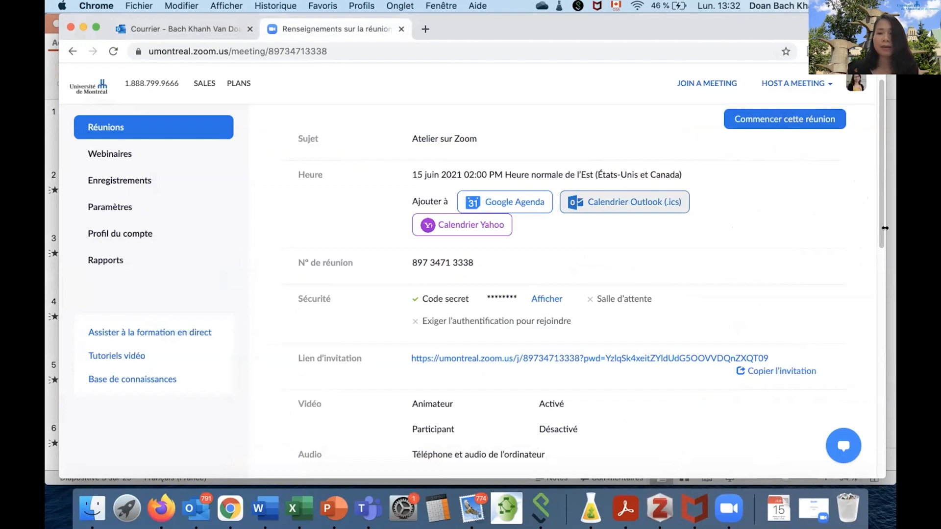
pyautogui.scroll(2, 798, 249)
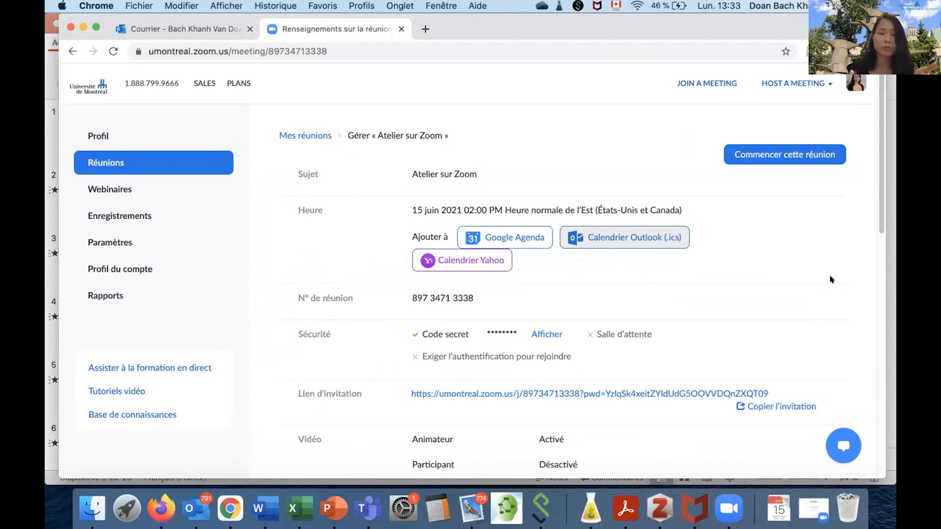
pyautogui.click(96, 242)
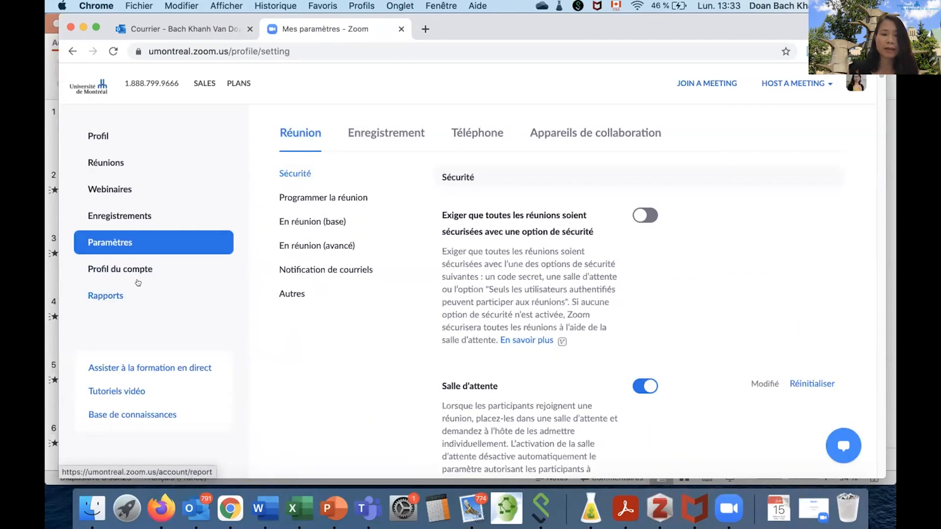
pyautogui.click(285, 292)
pyautogui.scroll(-10, 354, 318)
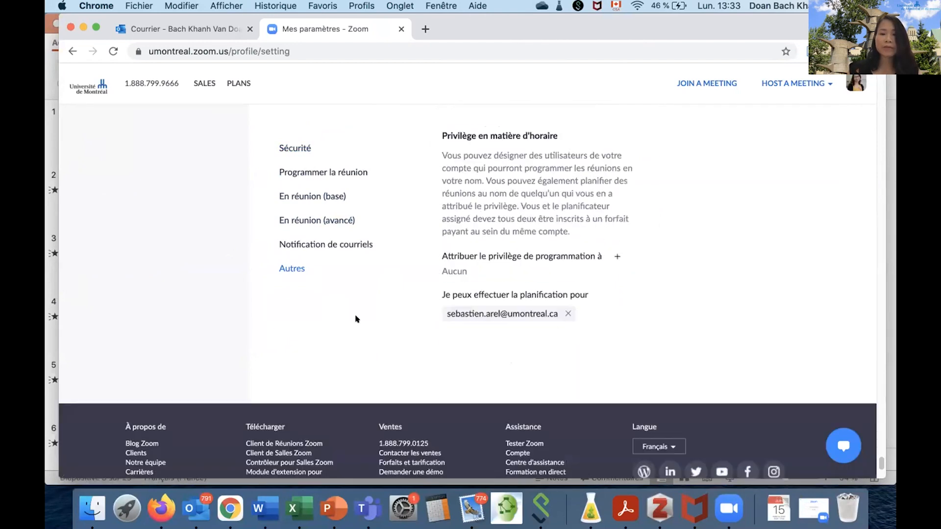
pyautogui.scroll(5, 358, 319)
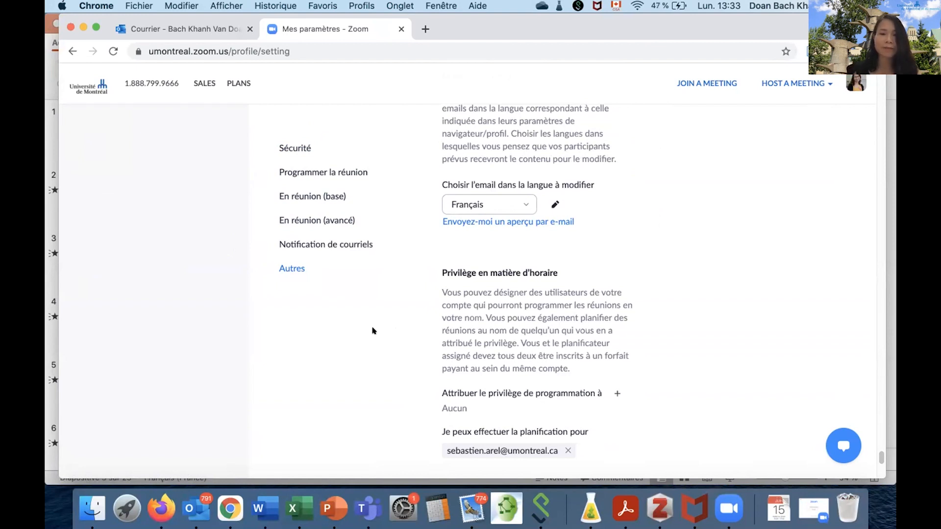
pyautogui.scroll(-2, 728, 319)
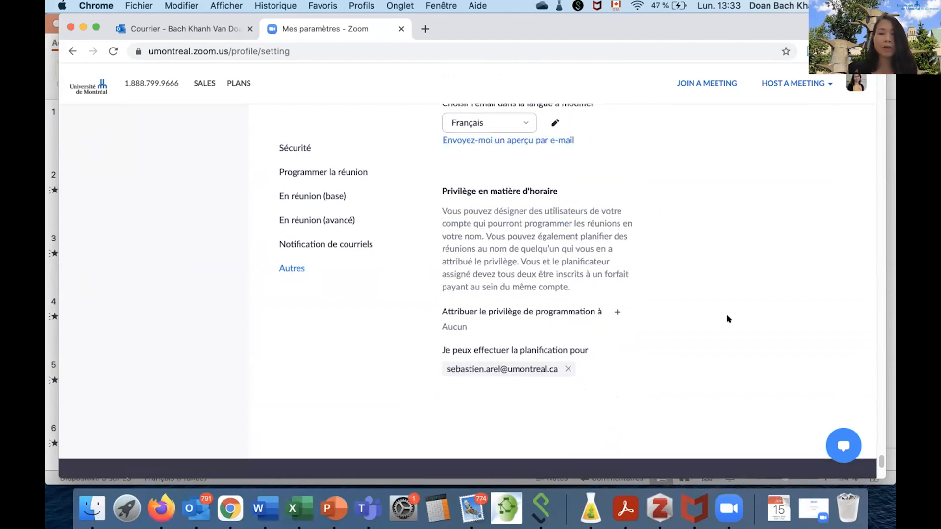
pyautogui.scroll(-1, 728, 319)
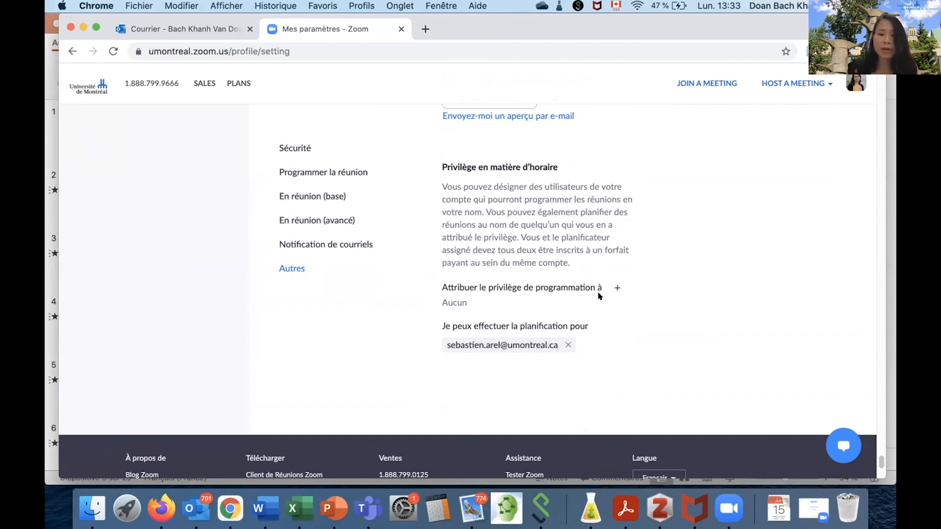
# Assign the scheduling privilege to a colleague by entering and selecting their university e-mail address.
pyautogui.click(616, 286)
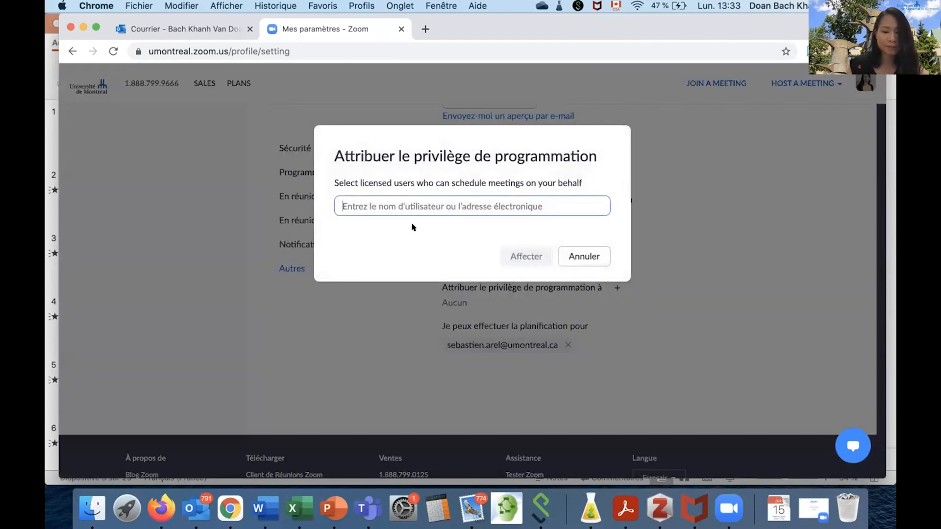
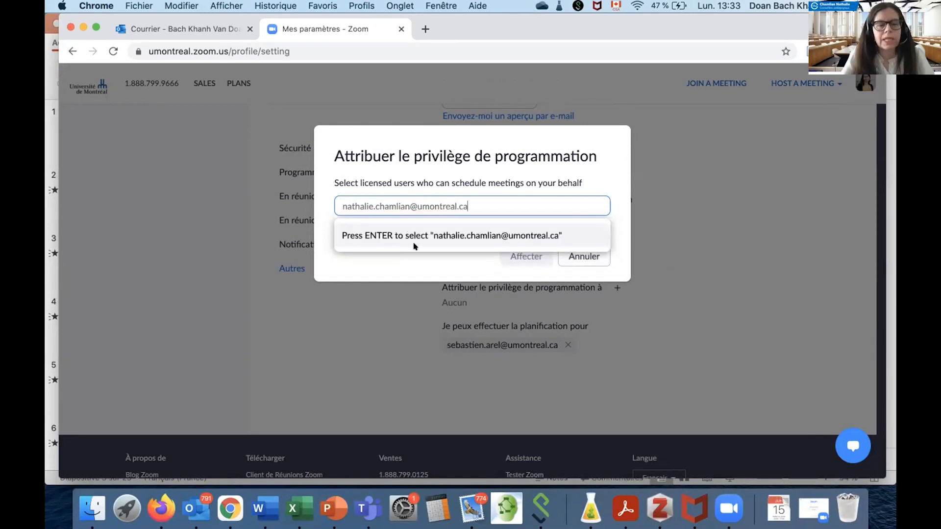
pyautogui.click(446, 231)
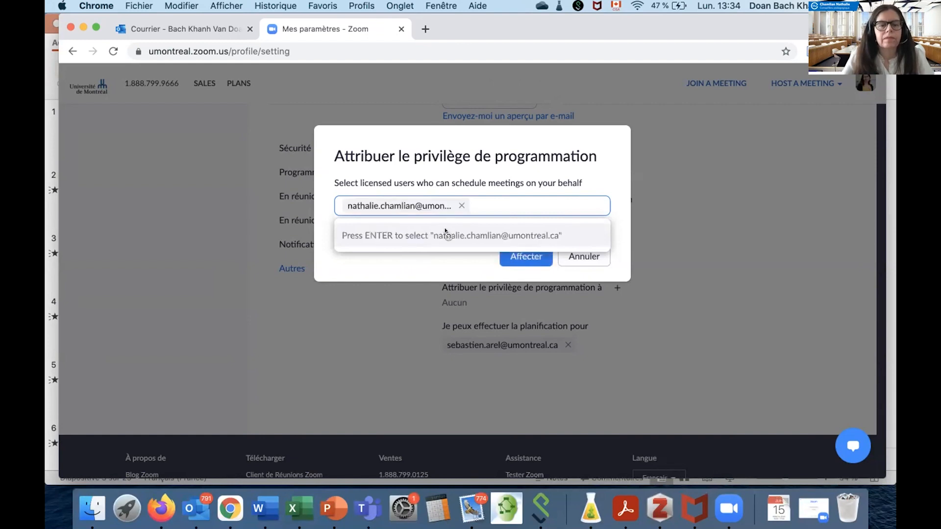
pyautogui.click(521, 257)
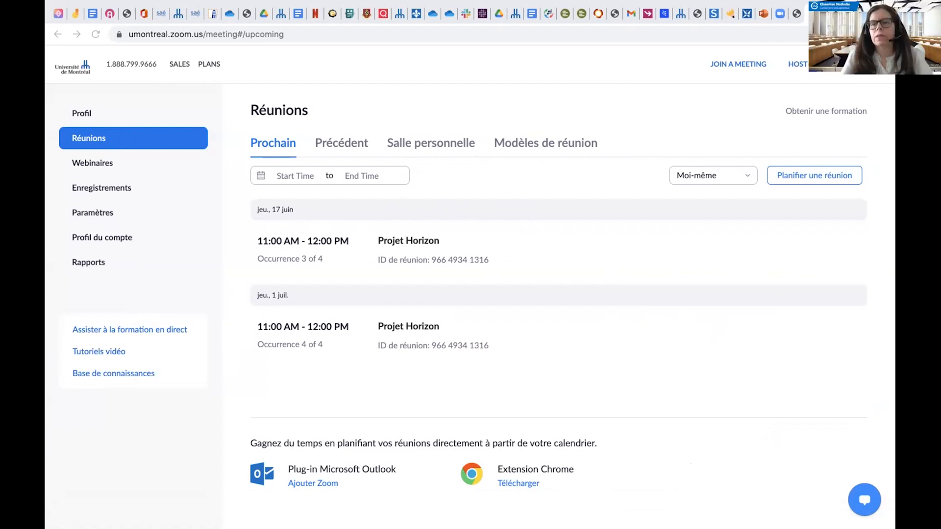
# Start planning a new meeting and set Programmer pour to the first colleague listed instead of Moi-même.
pyautogui.click(835, 175)
pyautogui.click(827, 176)
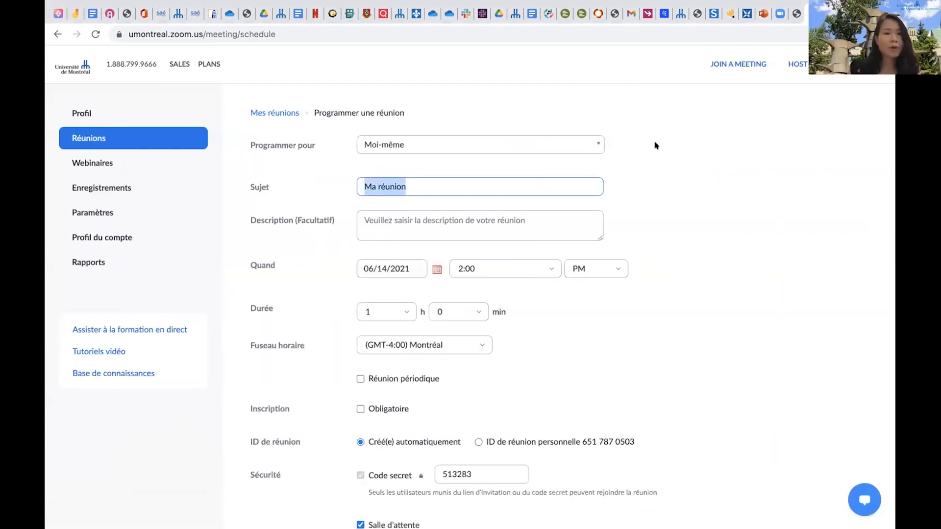
pyautogui.click(596, 145)
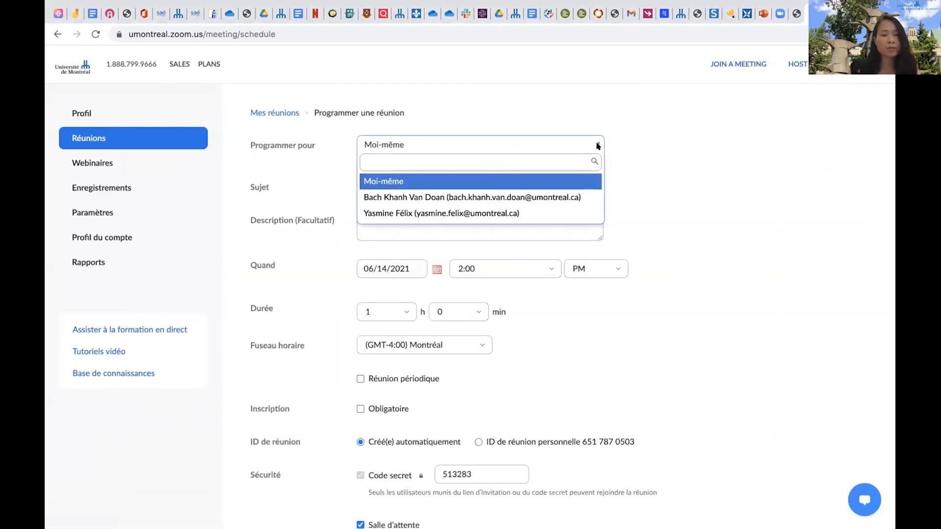
pyautogui.click(571, 196)
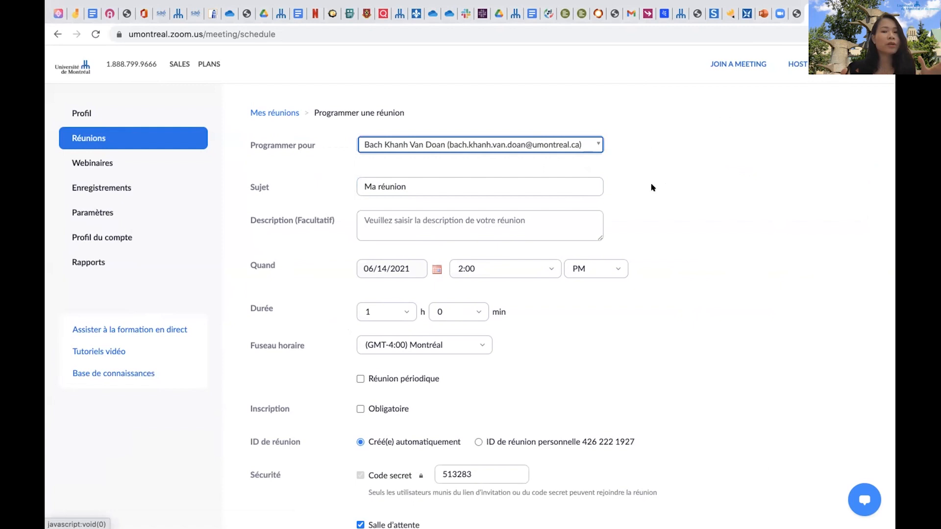
# Save the colleague's meeting "Ma réunion" with its default options and review its host, security and invitation details.
pyautogui.scroll(-2, 642, 191)
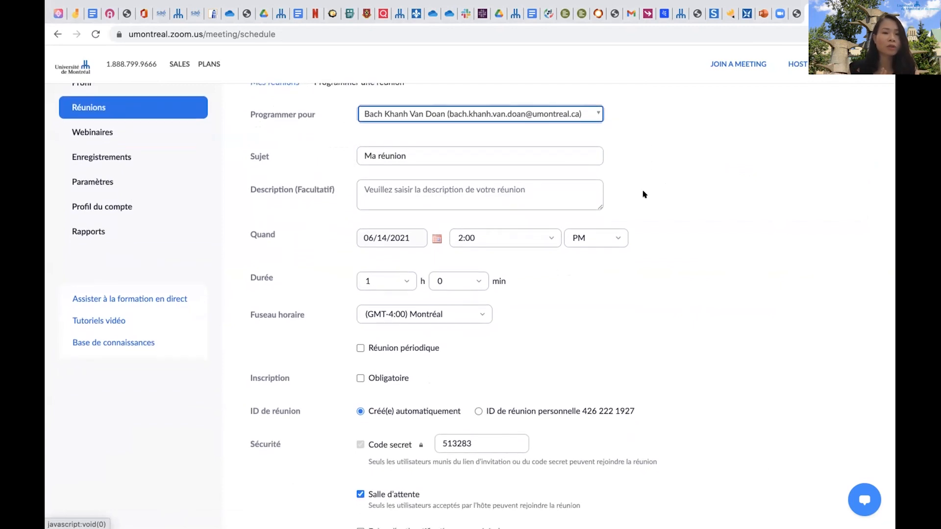
pyautogui.scroll(-1, 644, 194)
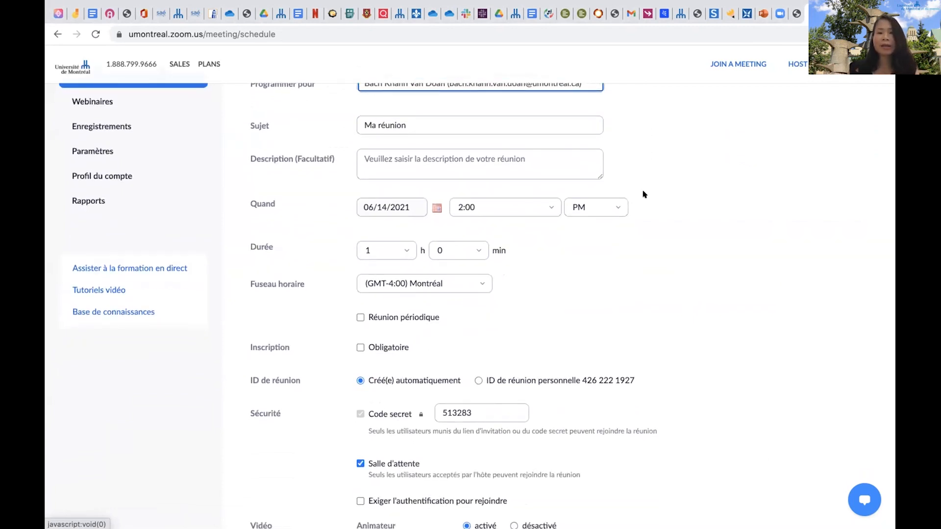
pyautogui.scroll(-10, 644, 195)
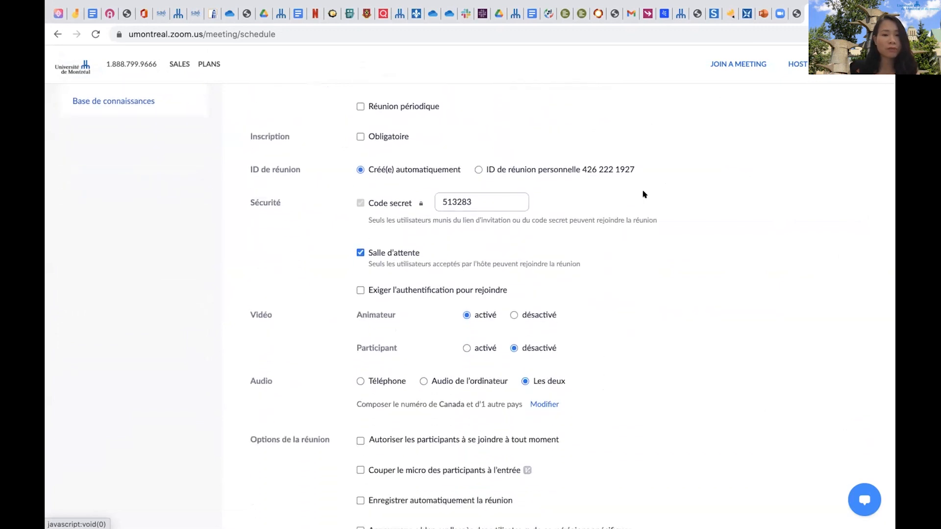
pyautogui.scroll(-8, 644, 194)
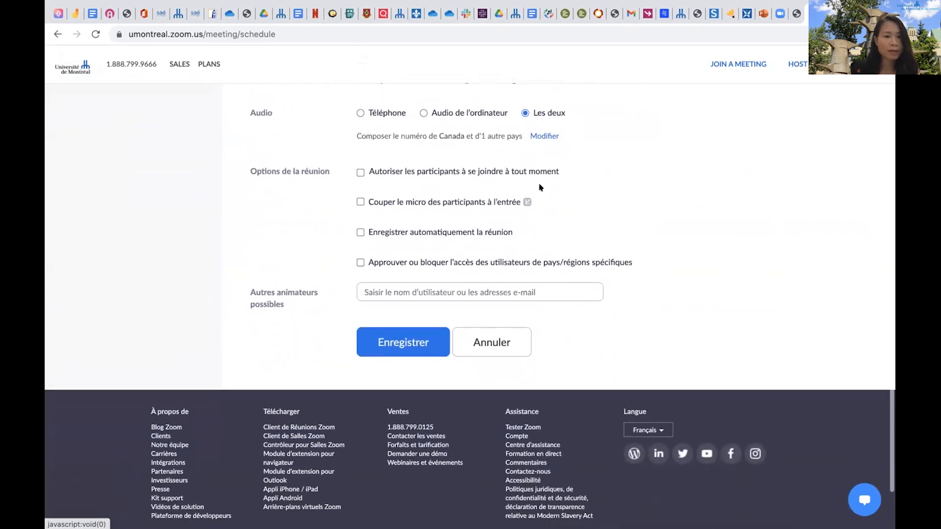
pyautogui.click(384, 346)
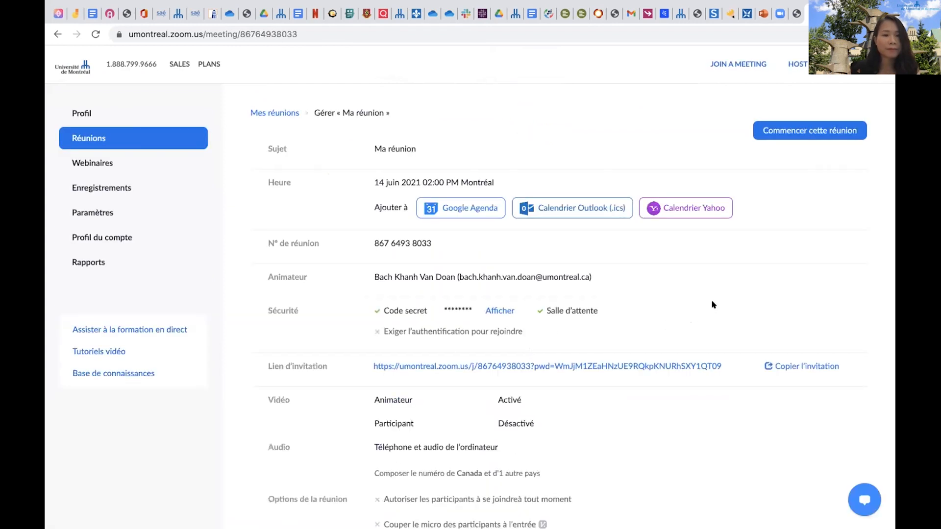
pyautogui.scroll(-3, 716, 291)
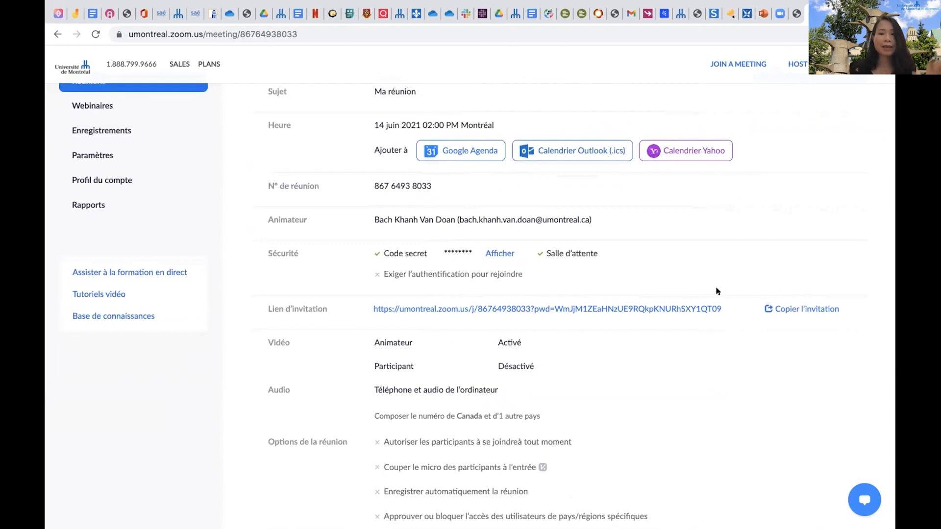
pyautogui.scroll(1, 717, 291)
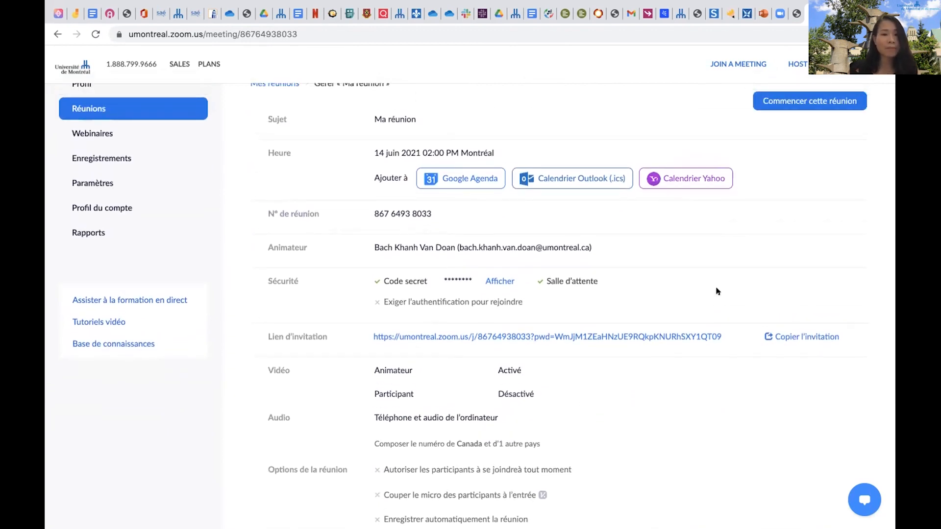
pyautogui.scroll(1, 646, 367)
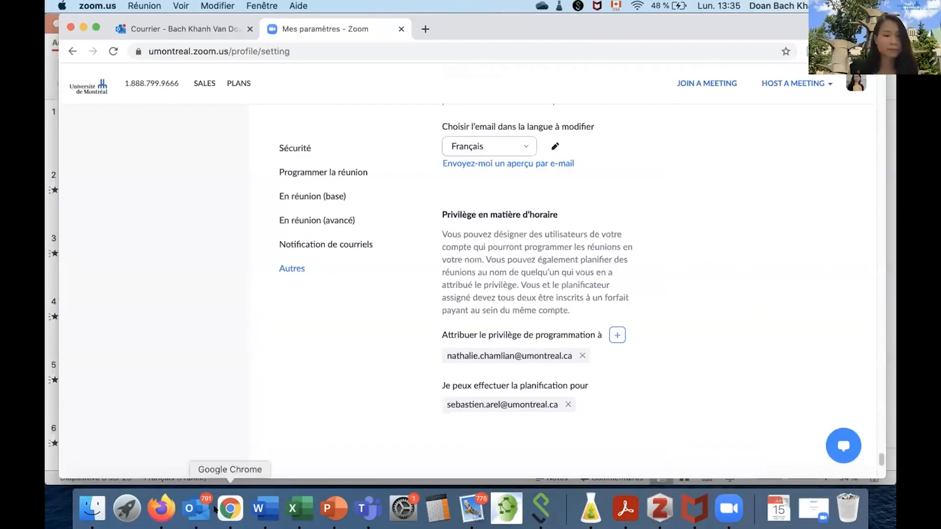
# Switch to Outlook on the web and open Zoom's "Nouvelle réunion Zoom planifiée - Ma réunion" message in the inbox.
pyautogui.click(216, 510)
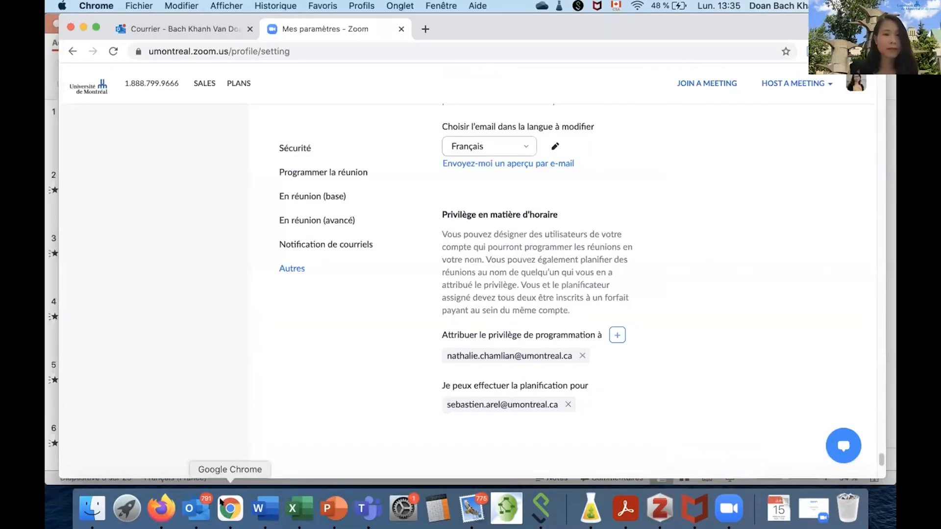
pyautogui.click(170, 29)
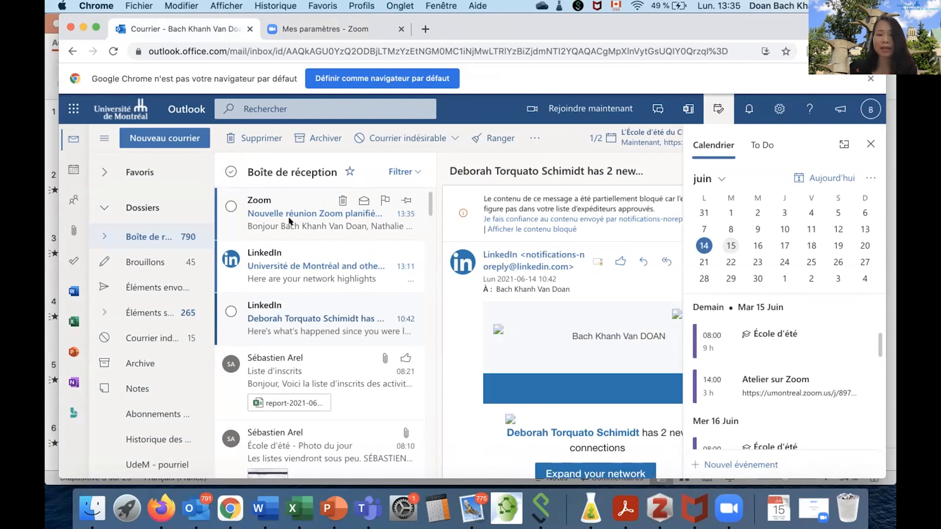
pyautogui.click(289, 221)
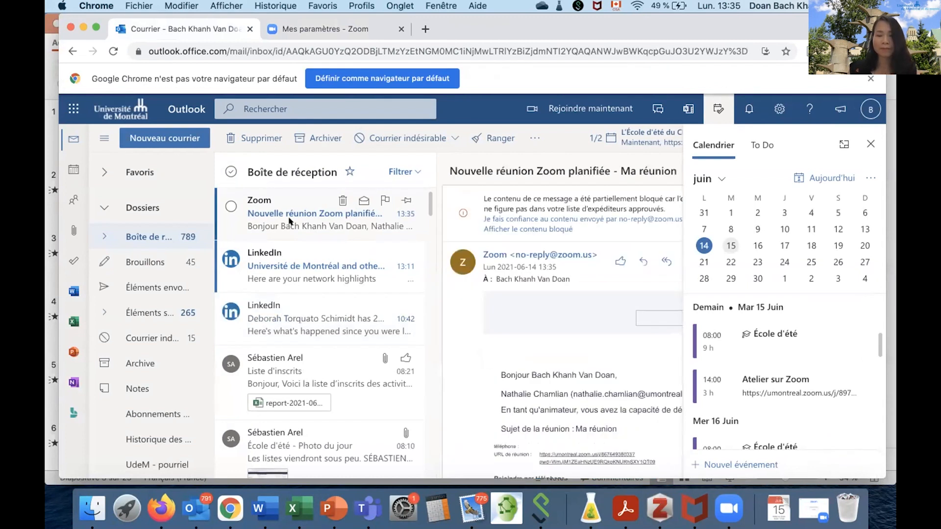
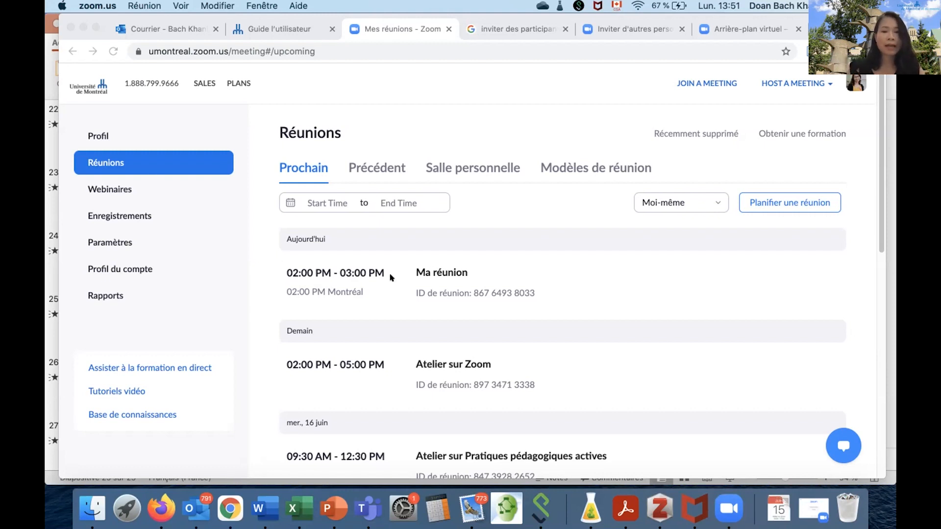
# Open the details of the upcoming meeting "Atelier sur Zoom" and start adding a poll to it.
pyautogui.scroll(-1, 370, 291)
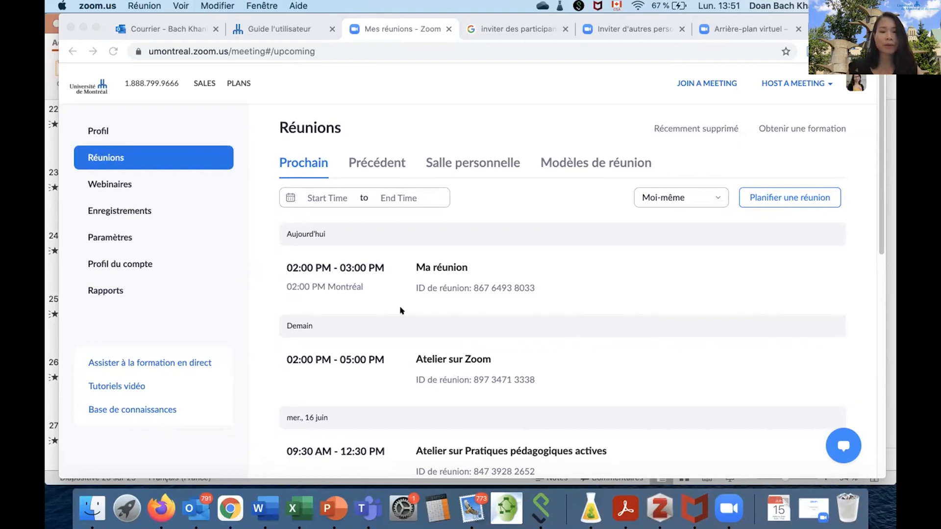
pyautogui.scroll(-5, 434, 321)
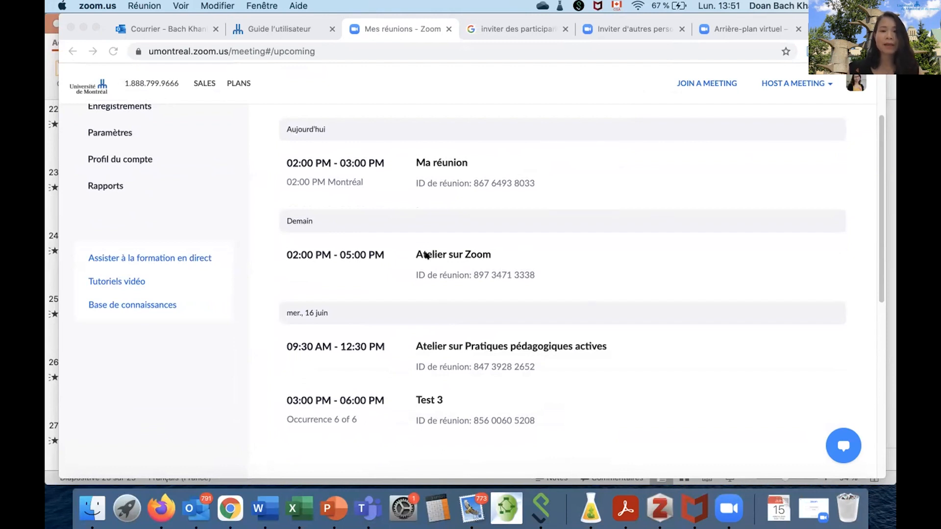
pyautogui.click(427, 254)
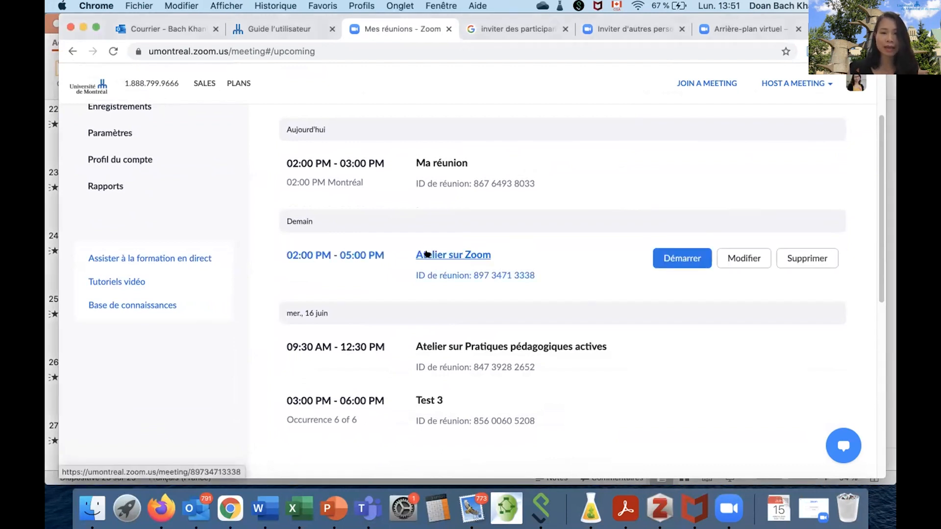
pyautogui.click(427, 254)
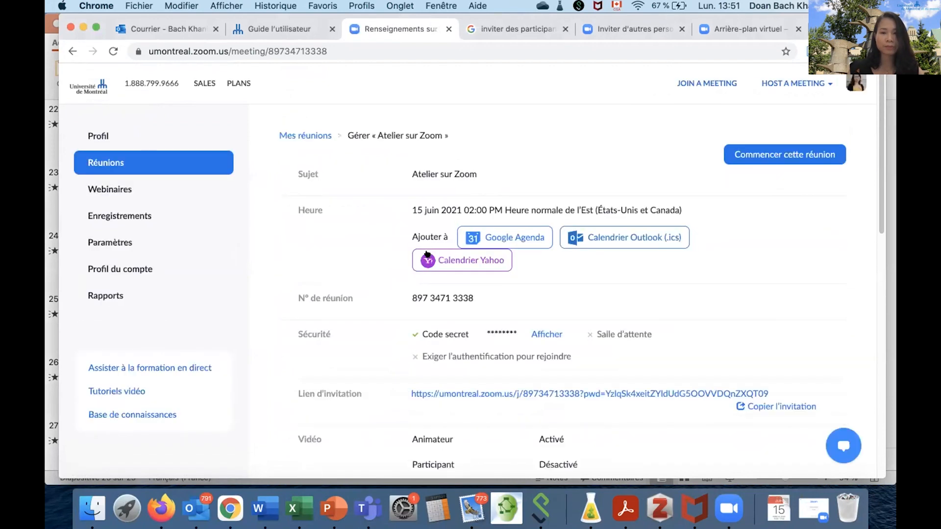
pyautogui.scroll(-1, 779, 283)
pyautogui.scroll(-10, 771, 276)
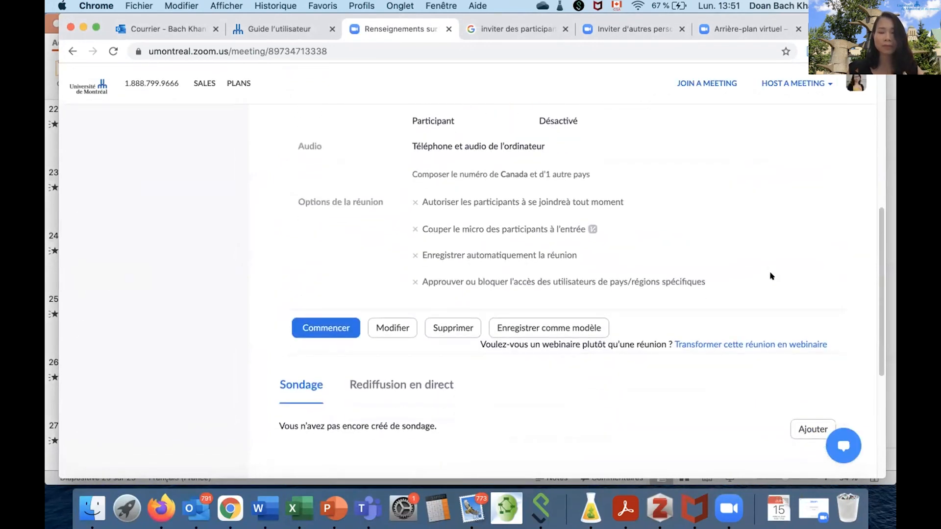
pyautogui.scroll(-3, 770, 274)
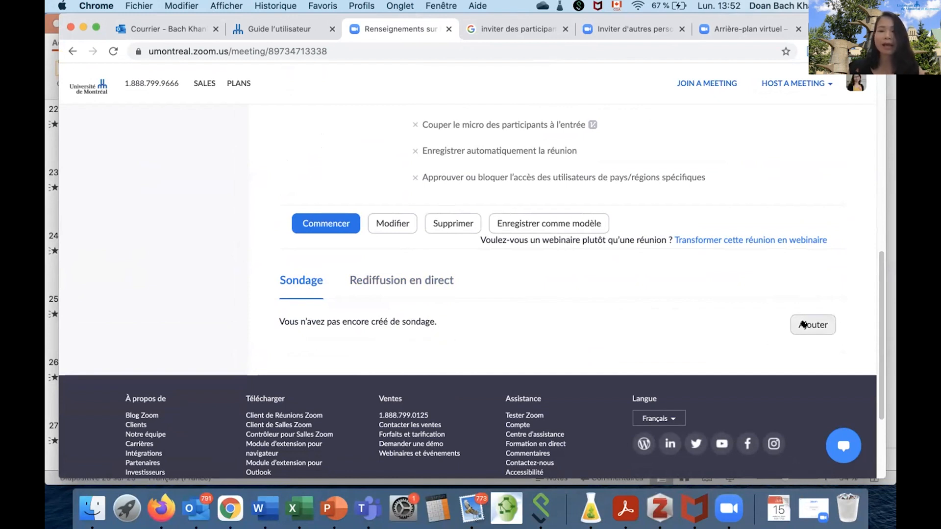
pyautogui.click(802, 325)
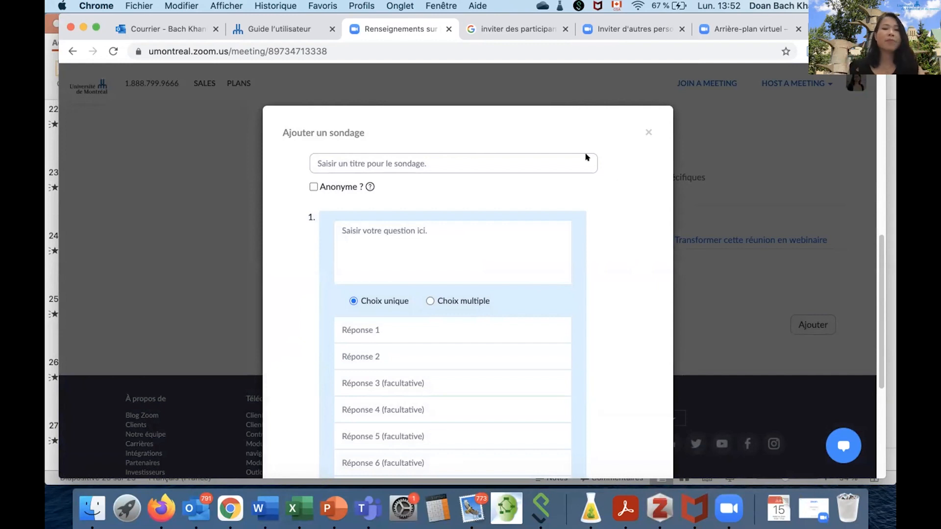
# Title the poll "Thème 1" and enter "Quelle couleur préférez-vous?" as its first question.
pyautogui.click(363, 159)
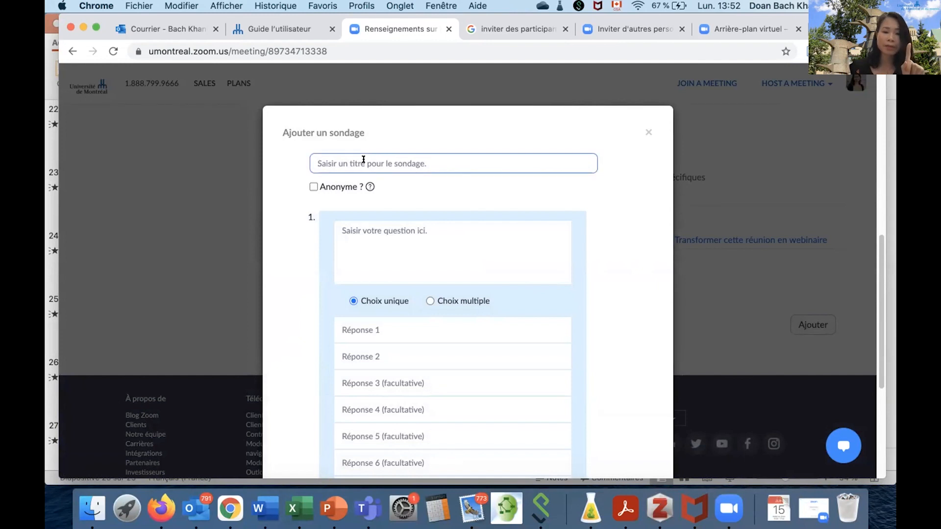
pyautogui.write('Thè')
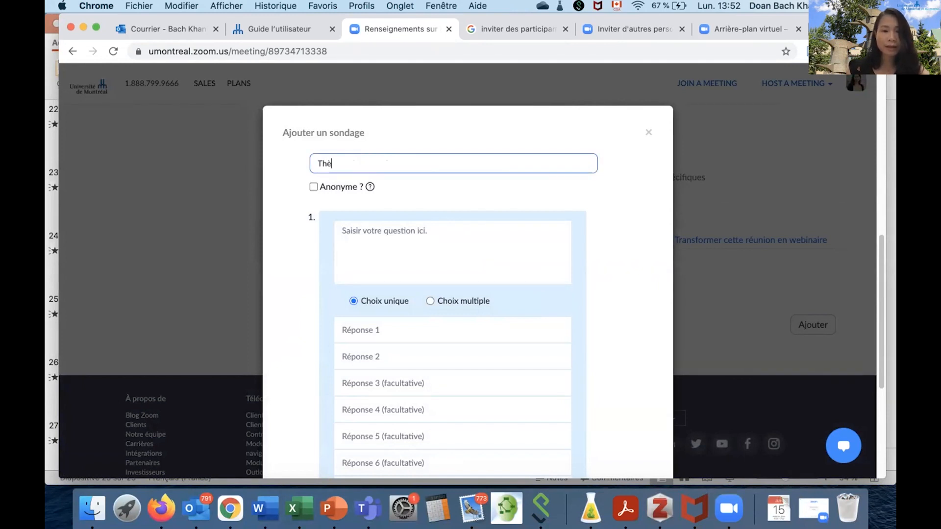
pyautogui.write('me 1')
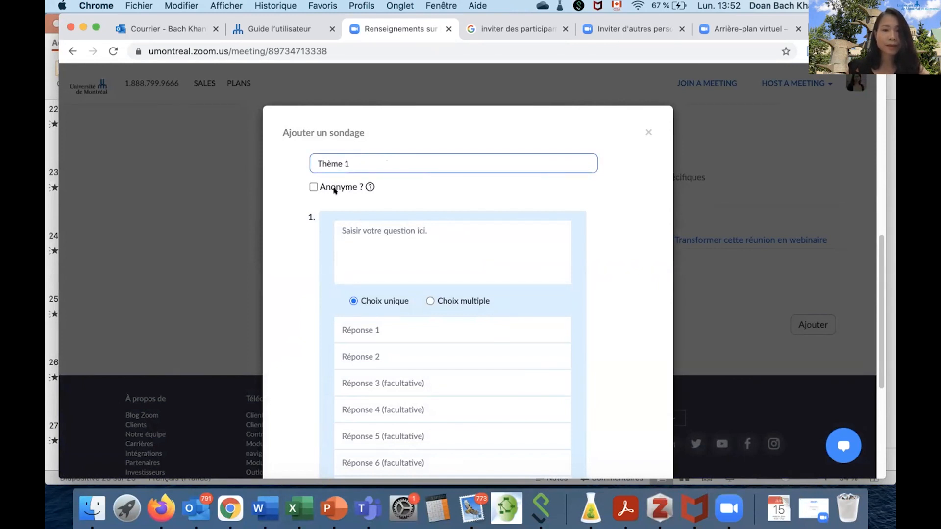
pyautogui.click(361, 230)
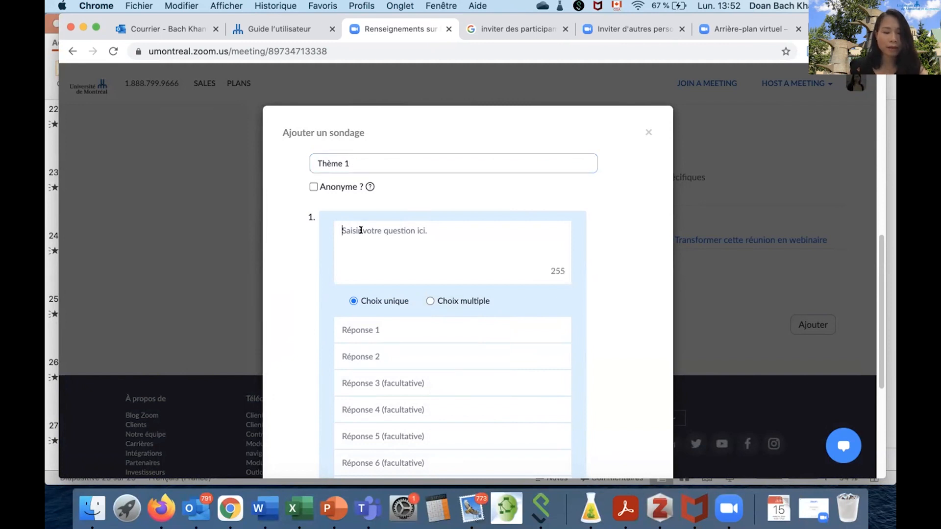
pyautogui.write('Quelle')
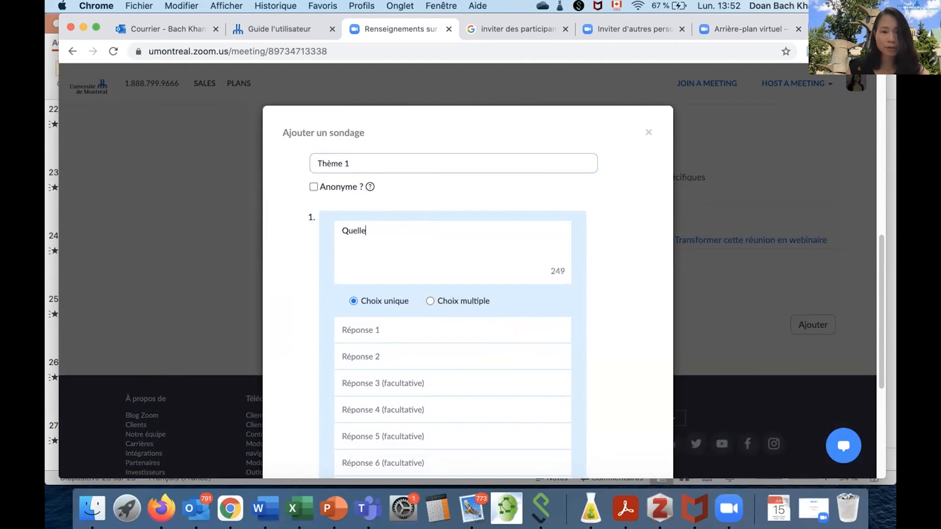
pyautogui.write(' qouleur ')
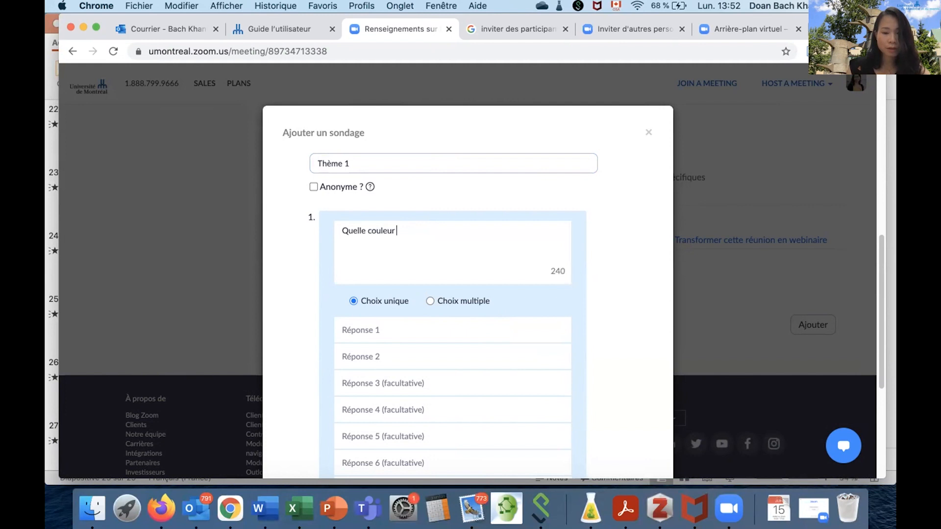
pyautogui.write('préférezvous?')
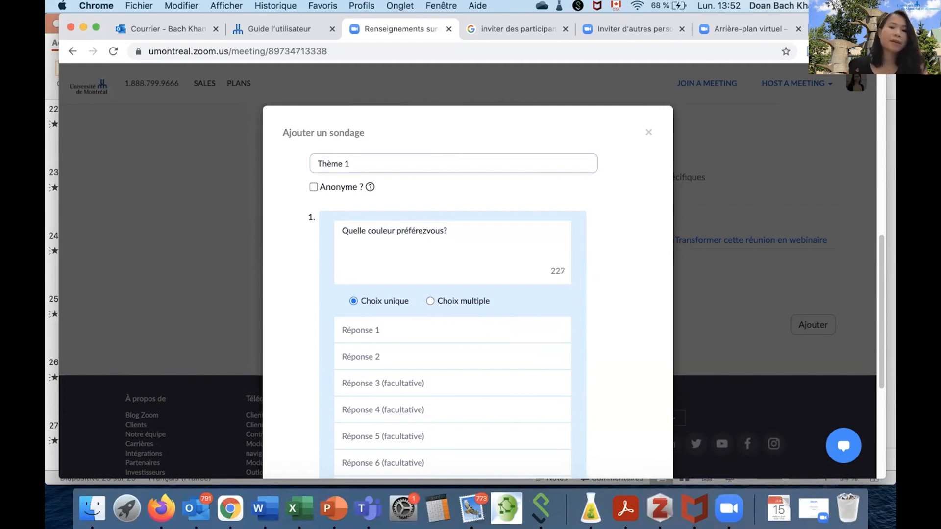
pyautogui.click(352, 328)
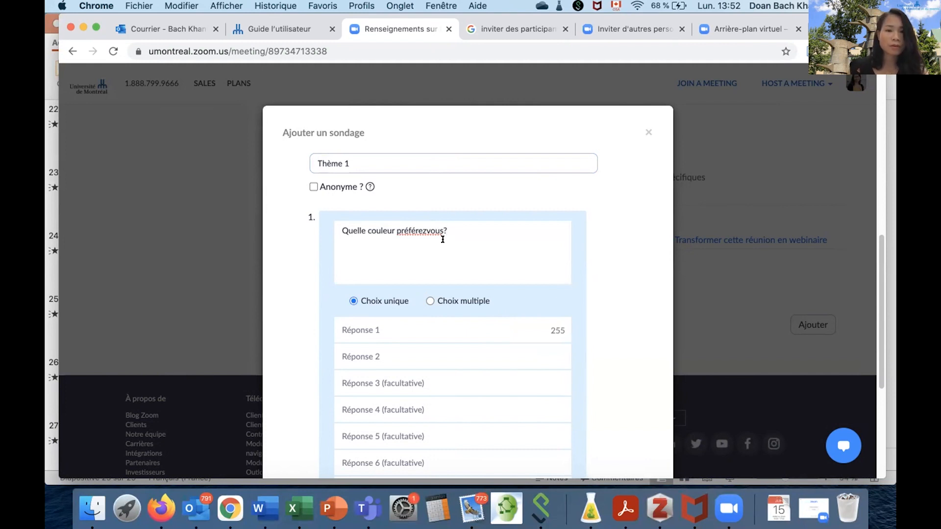
pyautogui.click(425, 230)
pyautogui.write('-')
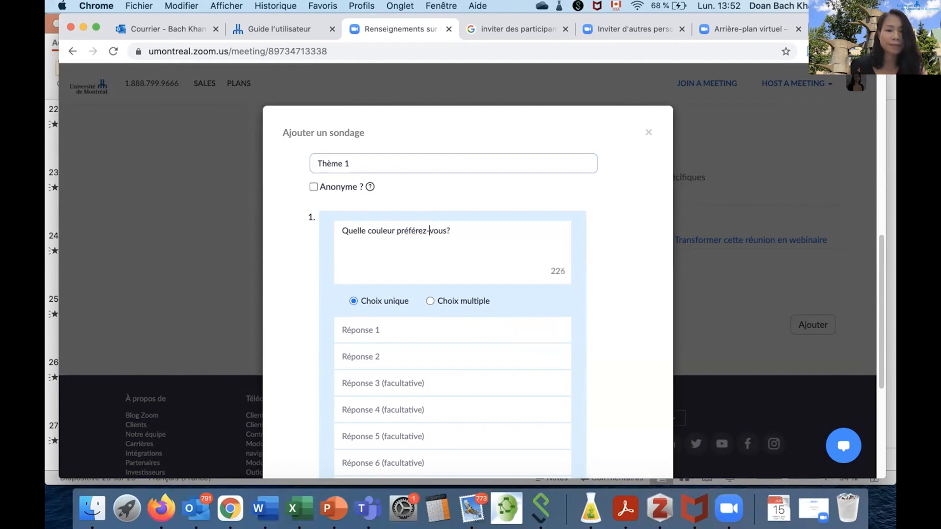
# Enter Vert, Noir, Blanc and Jaune as the four answers to the colour question.
pyautogui.click(353, 327)
pyautogui.write('Ver')
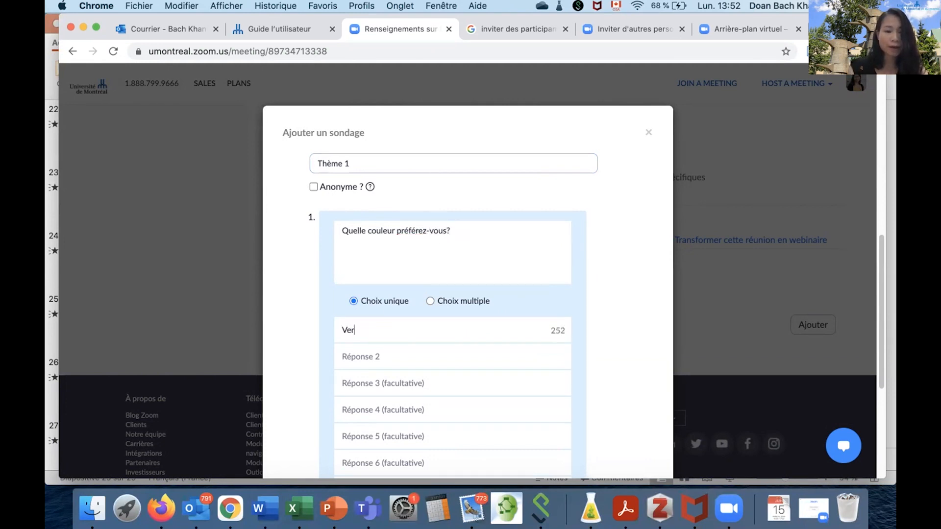
pyautogui.write('t')
pyautogui.click(352, 357)
pyautogui.write('Noir')
pyautogui.click(344, 382)
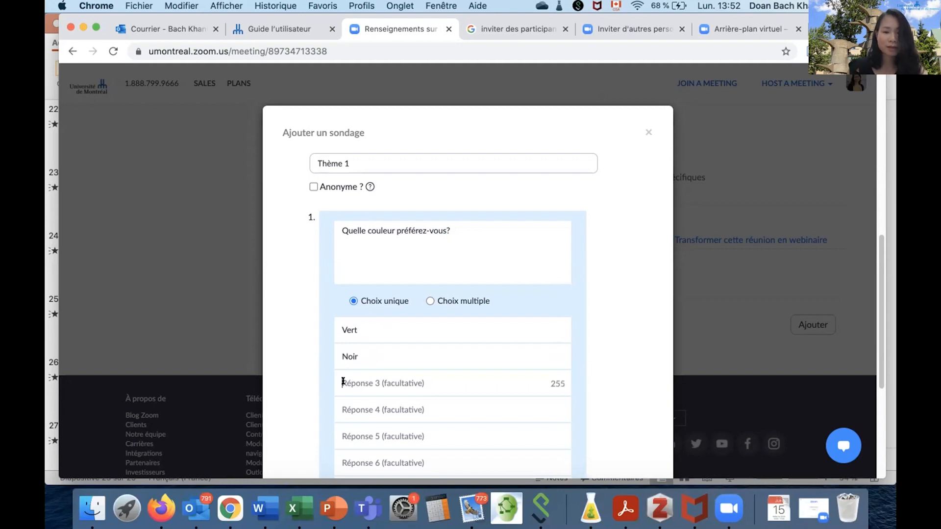
pyautogui.write('Blan')
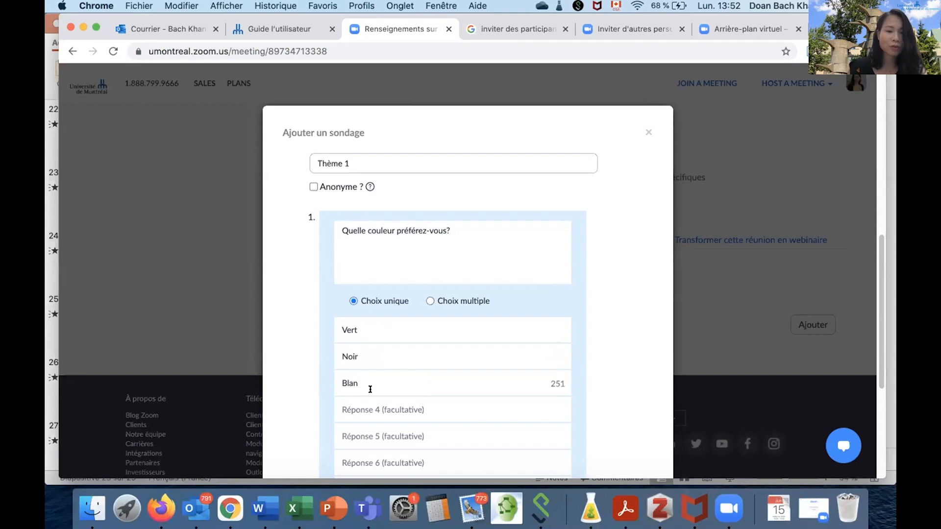
pyautogui.write('c')
pyautogui.click(351, 407)
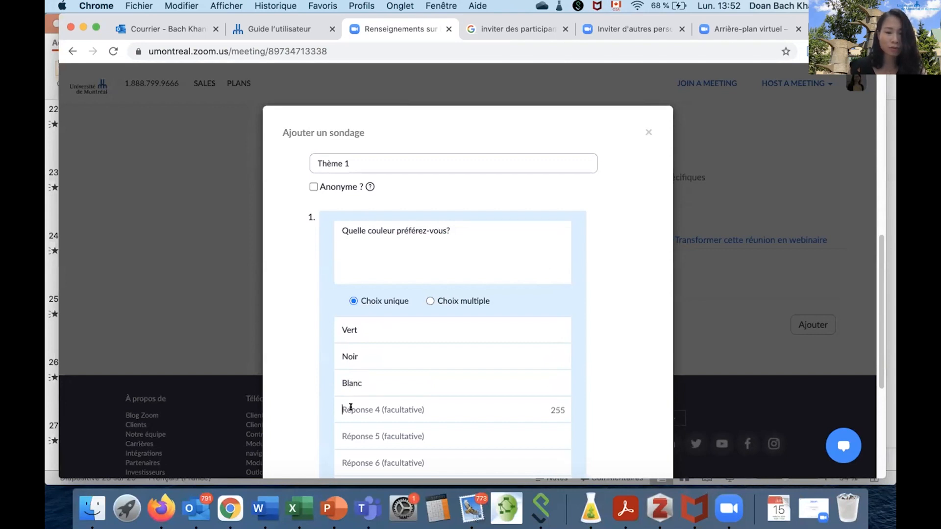
pyautogui.write('Jaune')
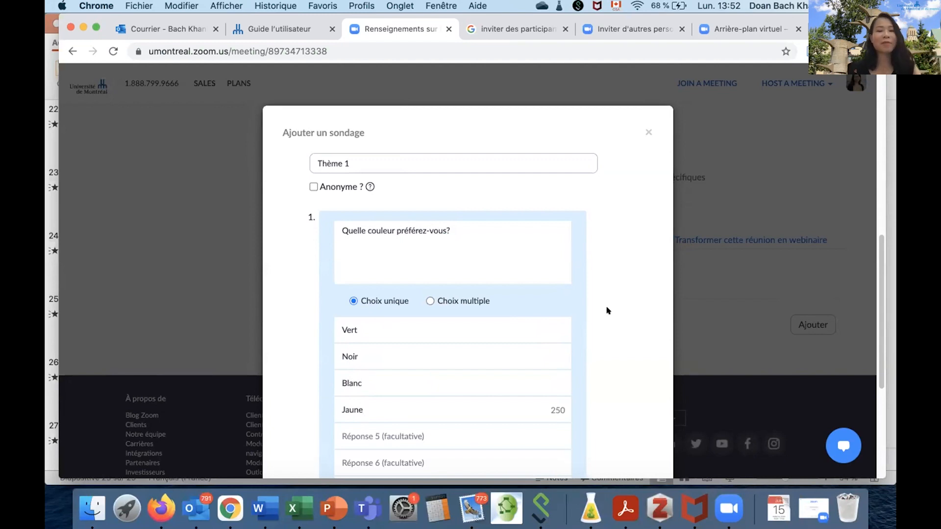
# Review the poll form and make the poll "Thème 1" anonymous.
pyautogui.scroll(-5, 628, 310)
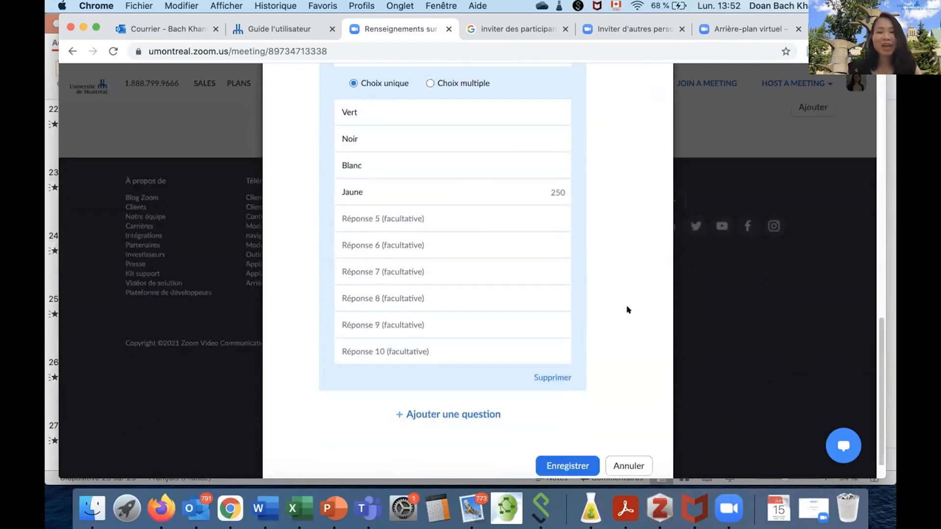
pyautogui.scroll(5, 485, 265)
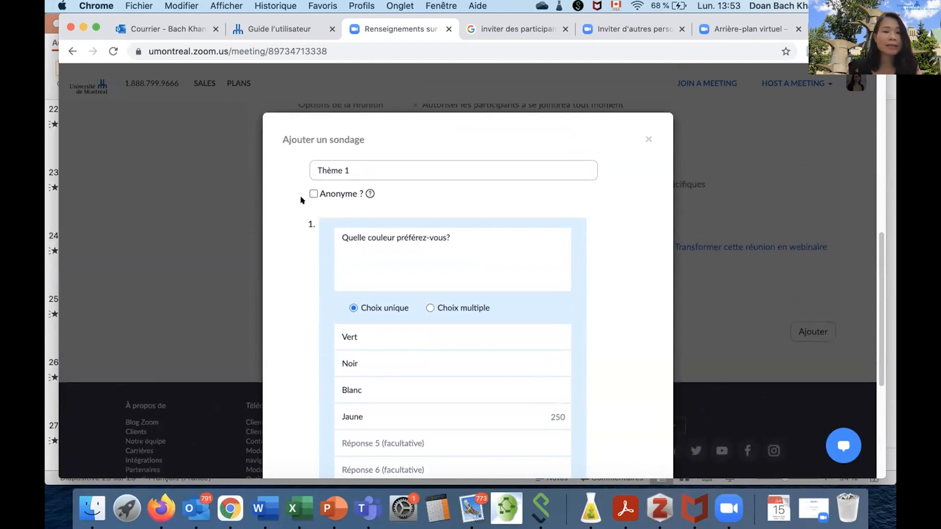
pyautogui.click(313, 195)
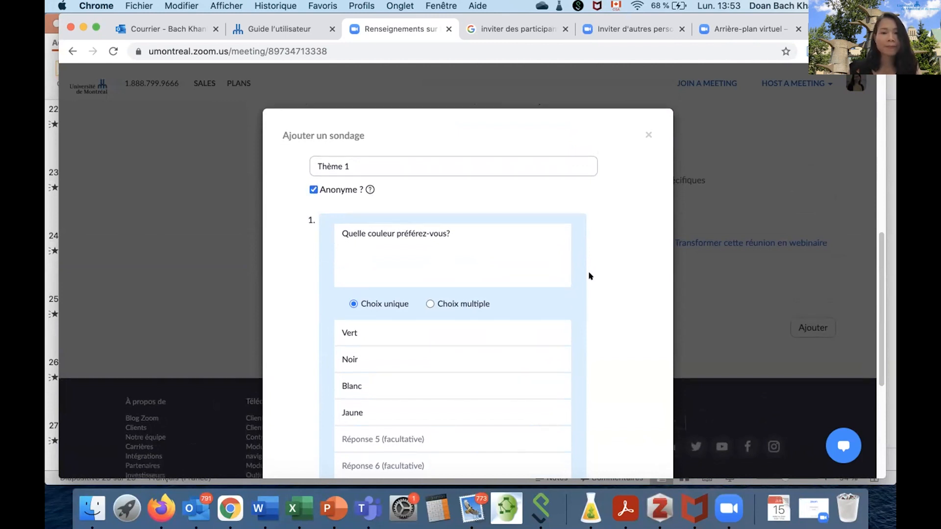
# Add a second question to the poll with the text "Quel animal amiez-vous?".
pyautogui.scroll(-5, 588, 270)
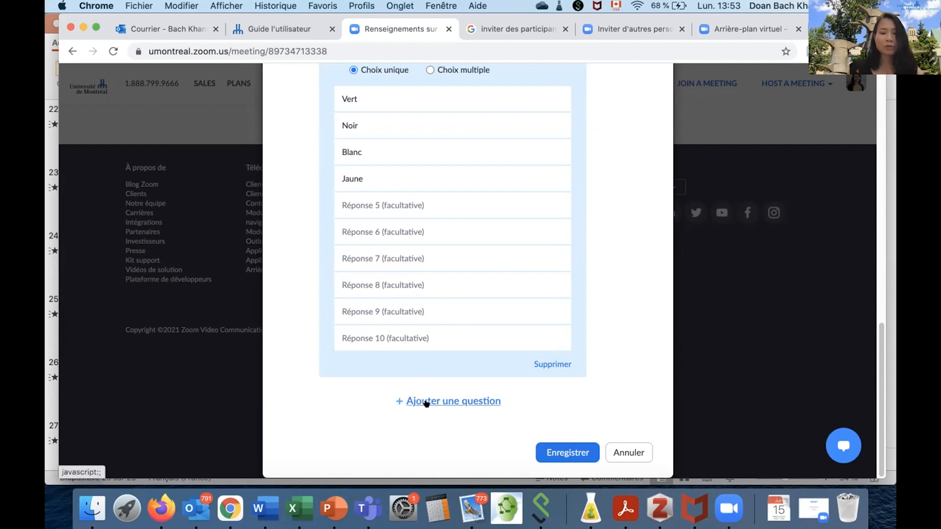
pyautogui.click(424, 401)
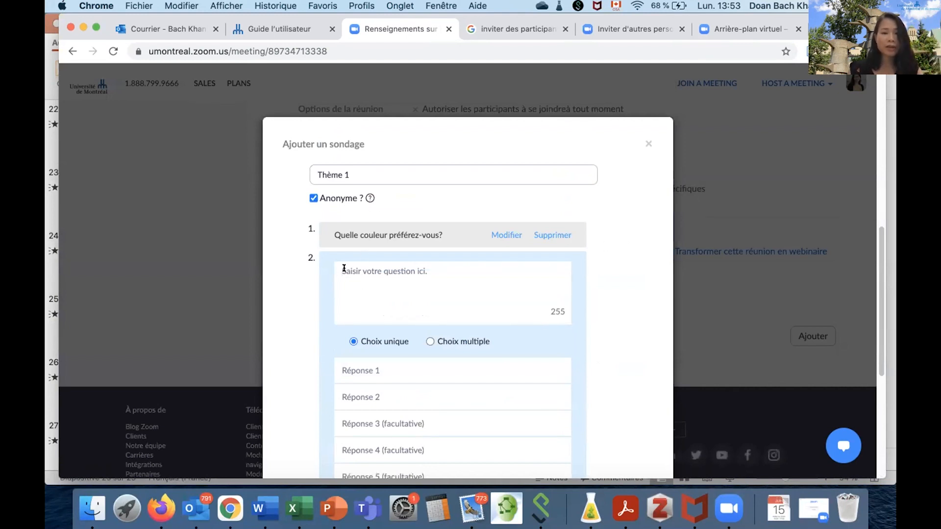
pyautogui.write('Qu')
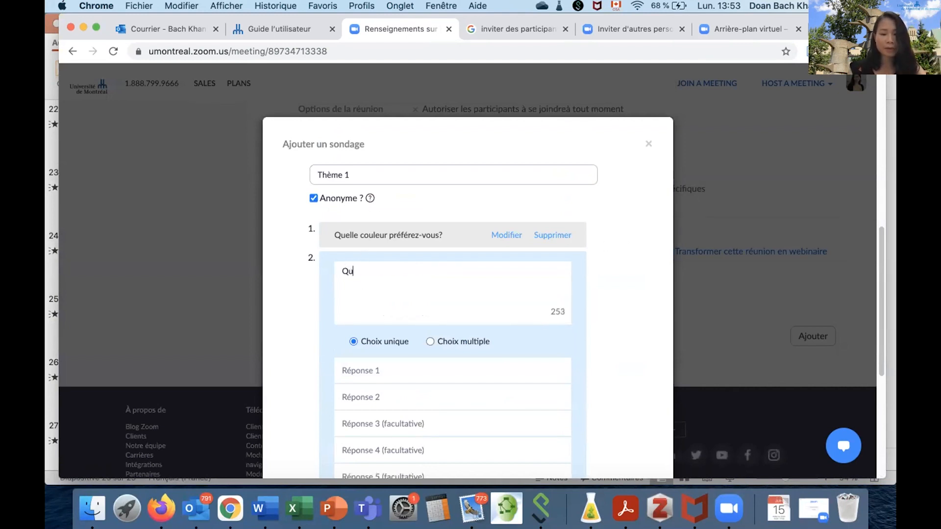
pyautogui.write('el ani')
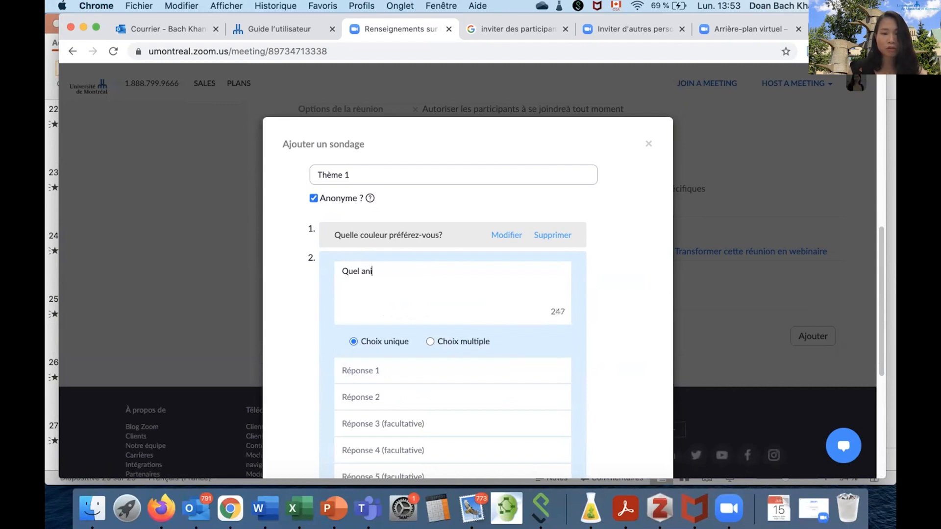
pyautogui.write('mal amiez-vous?')
# Enter Cheval and Chien as the answers to the animal question and save the poll.
pyautogui.scroll(-3, 374, 301)
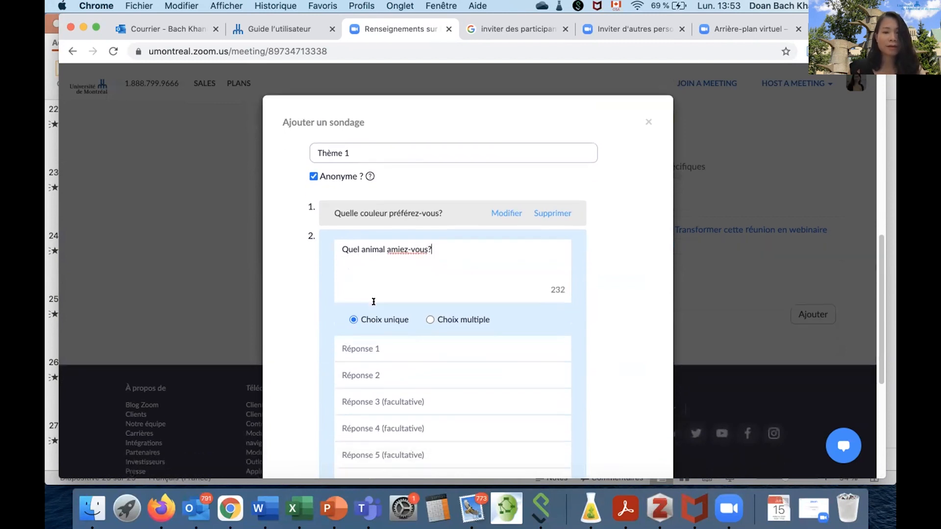
pyautogui.click(361, 262)
pyautogui.write('Cheval')
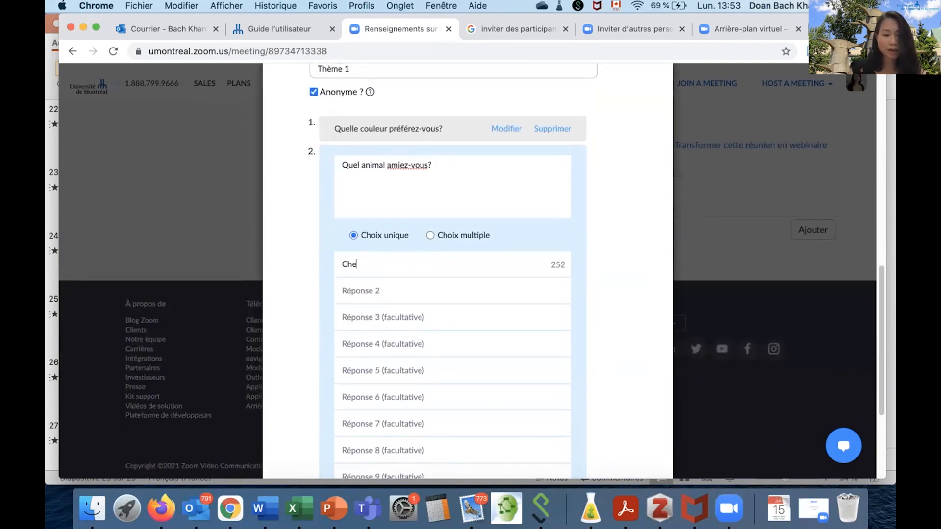
pyautogui.click(353, 290)
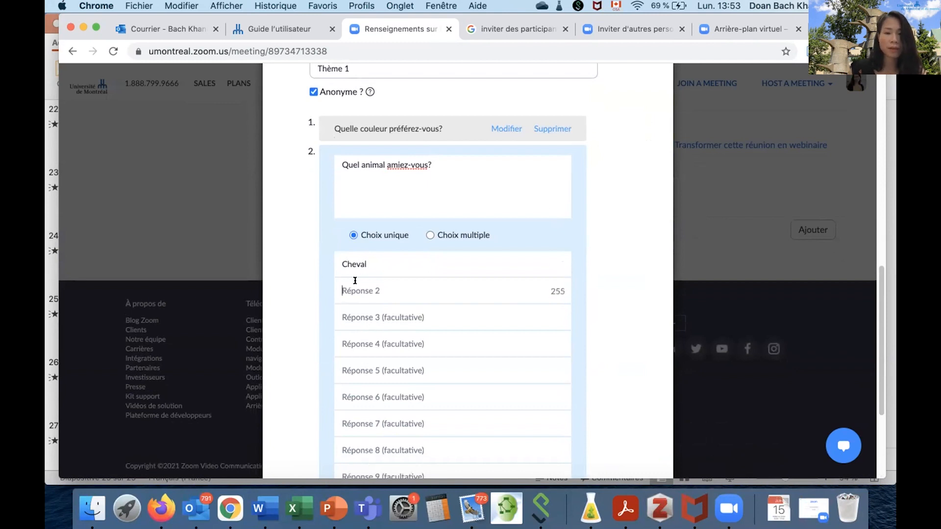
pyautogui.write('Chien')
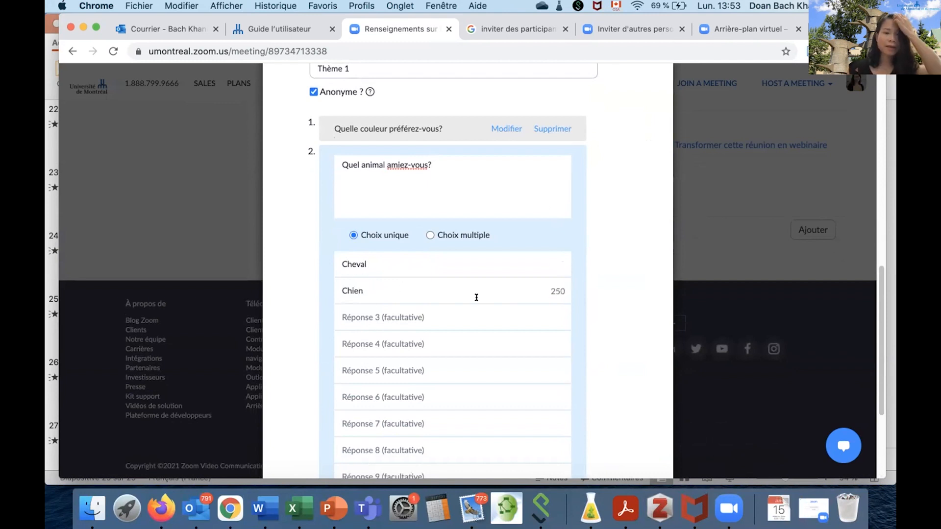
pyautogui.scroll(-5, 475, 297)
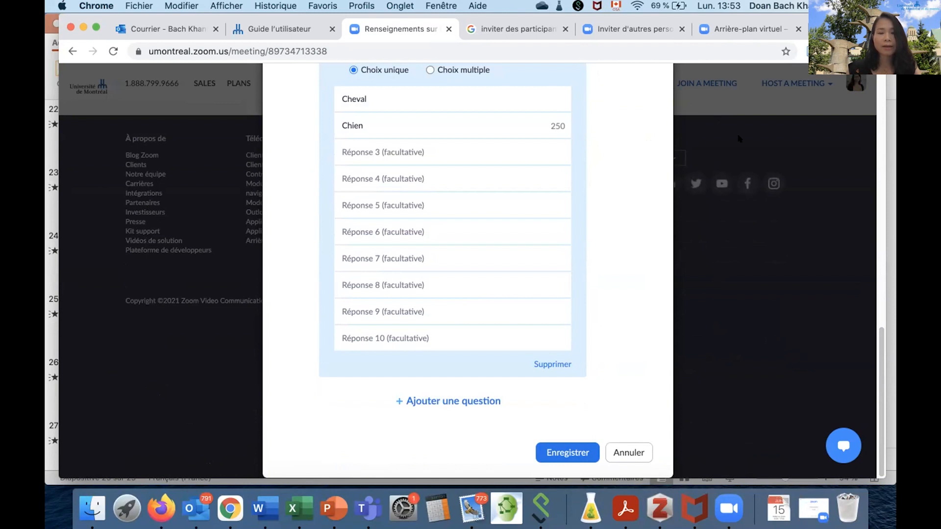
pyautogui.click(556, 451)
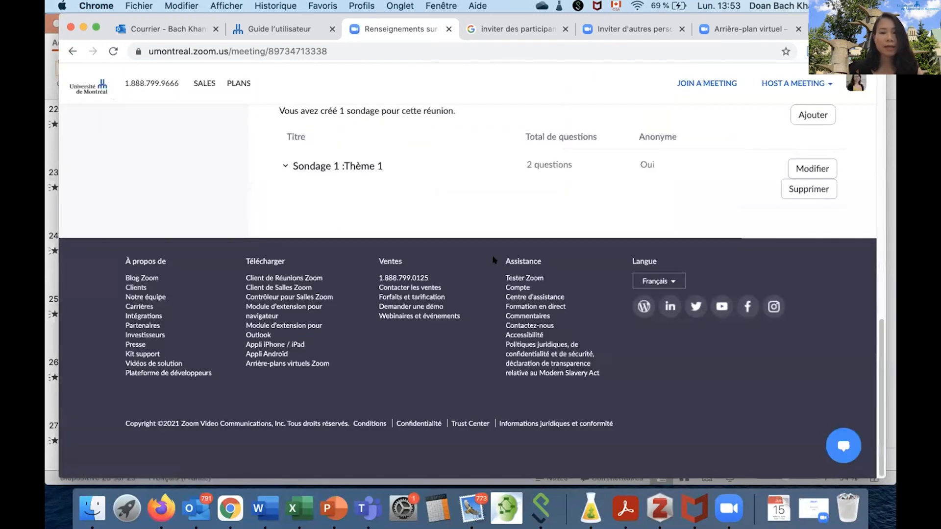
pyautogui.scroll(3, 343, 221)
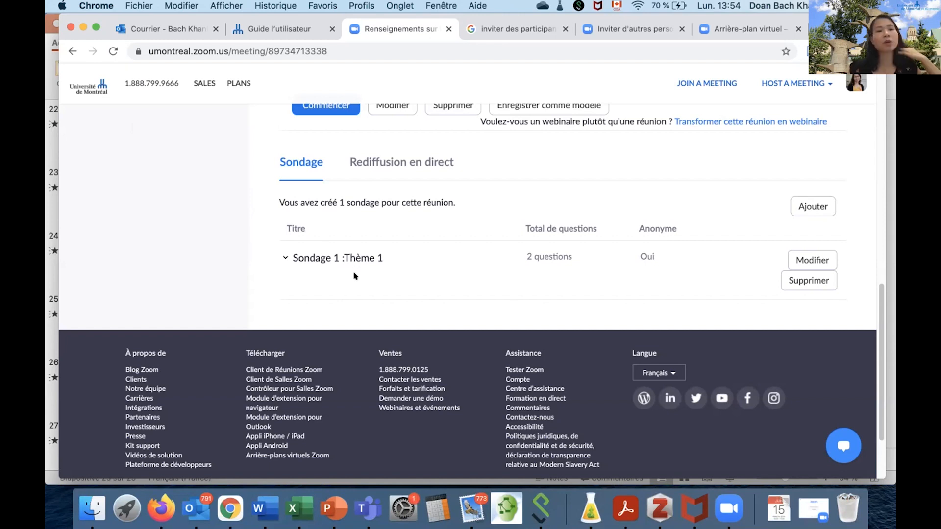
# Switch to the PowerPoint presentation and start the slide show from the "Durant la réunion" slide.
pyautogui.click(331, 510)
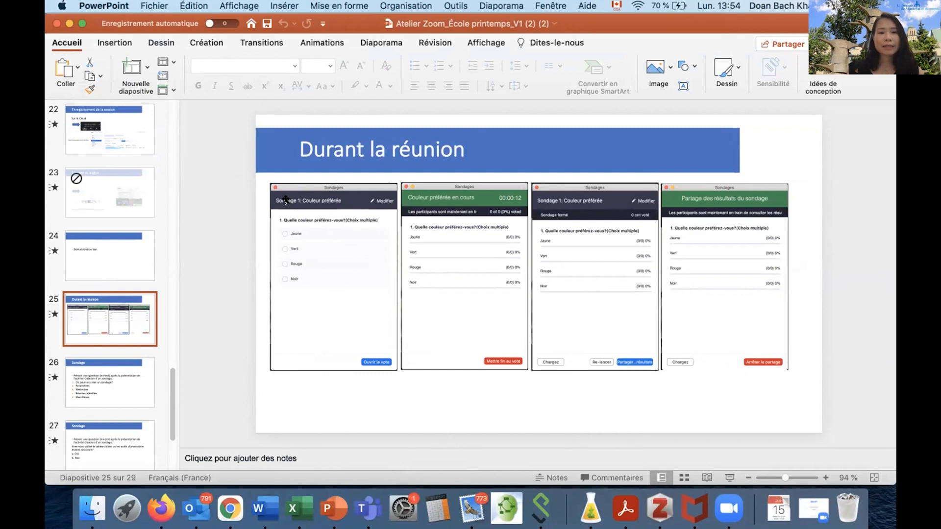
pyautogui.click(729, 479)
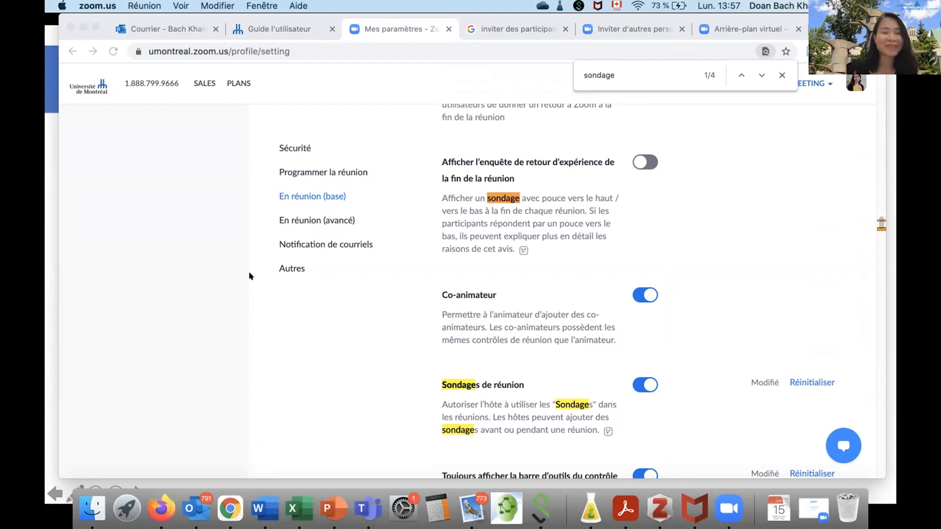
# Return to the start of the Zoom account settings and go to the basic in-meeting section, "En réunion (base)".
pyautogui.scroll(5, 250, 273)
pyautogui.scroll(5, 881, 228)
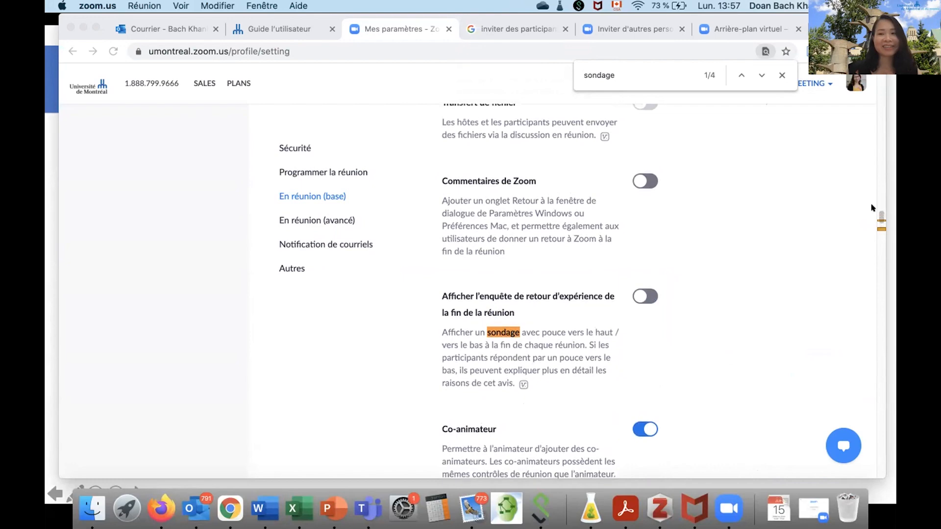
pyautogui.click(881, 210)
pyautogui.scroll(15, 141, 184)
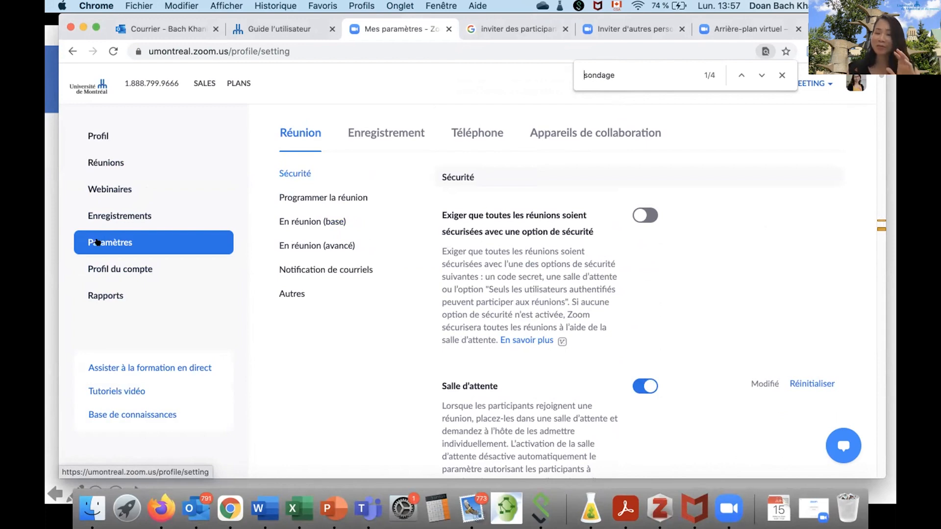
pyautogui.click(98, 242)
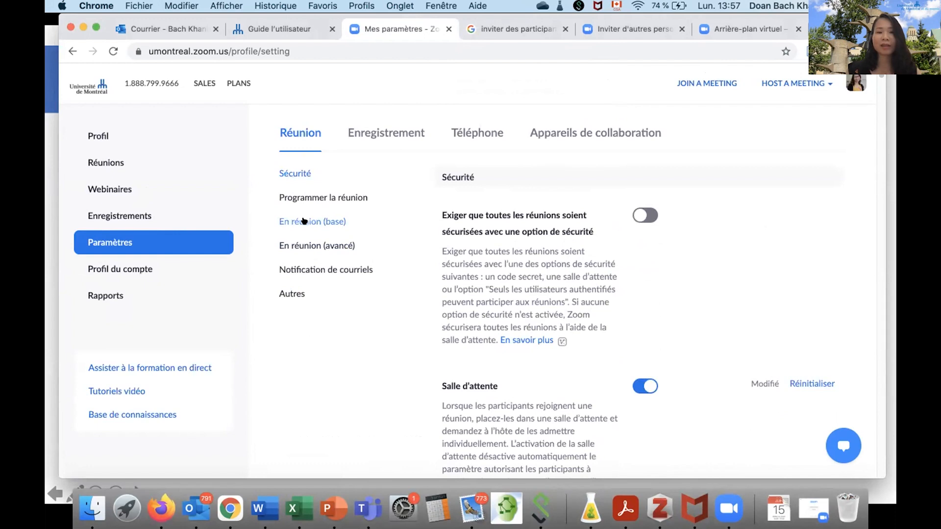
pyautogui.click(304, 221)
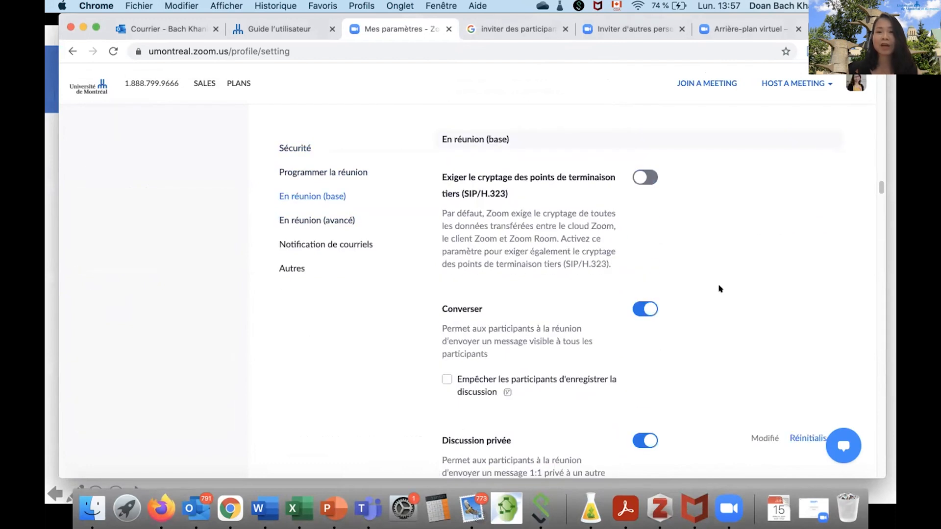
# Search the settings page for "sondage" and highlight the description of the "Sondages de réunion" option.
pyautogui.press('cmd+f')
pyautogui.write('sond')
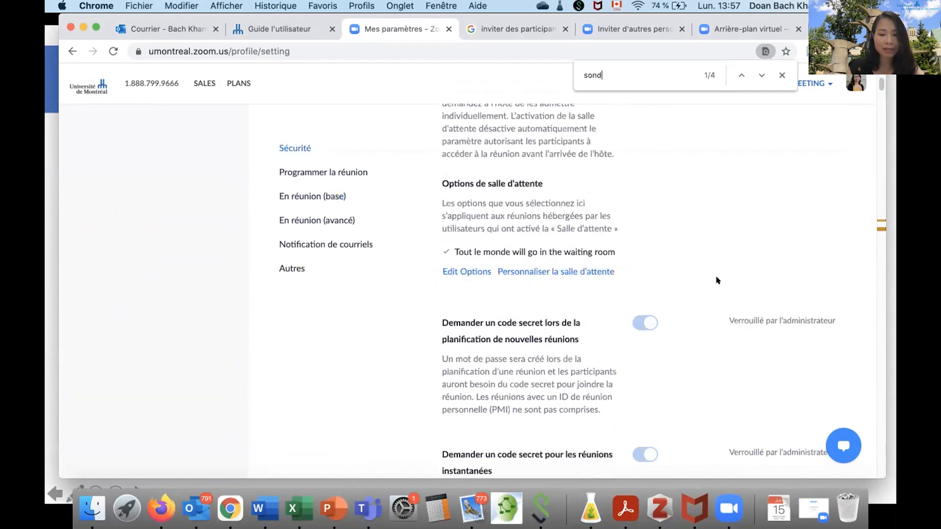
pyautogui.write('age')
pyautogui.scroll(-5, 677, 310)
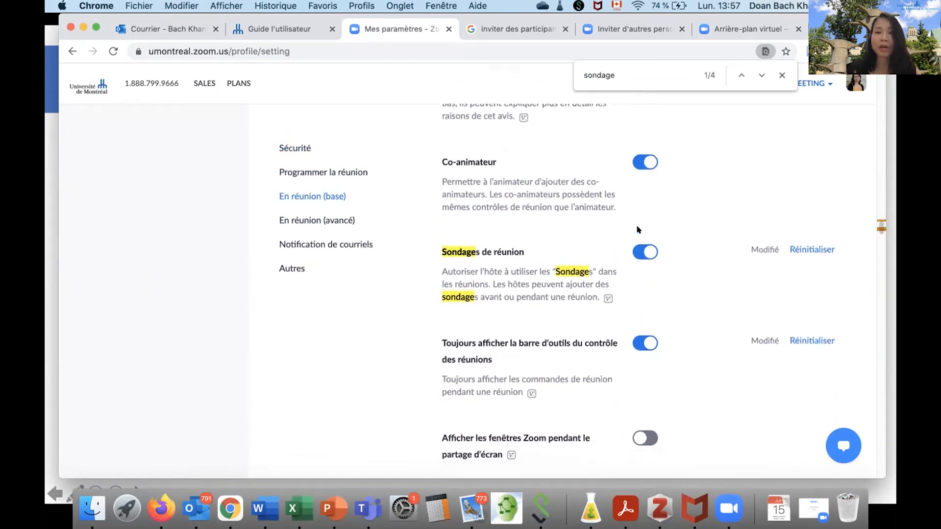
pyautogui.moveTo(618, 262); pyautogui.dragTo(661, 261)
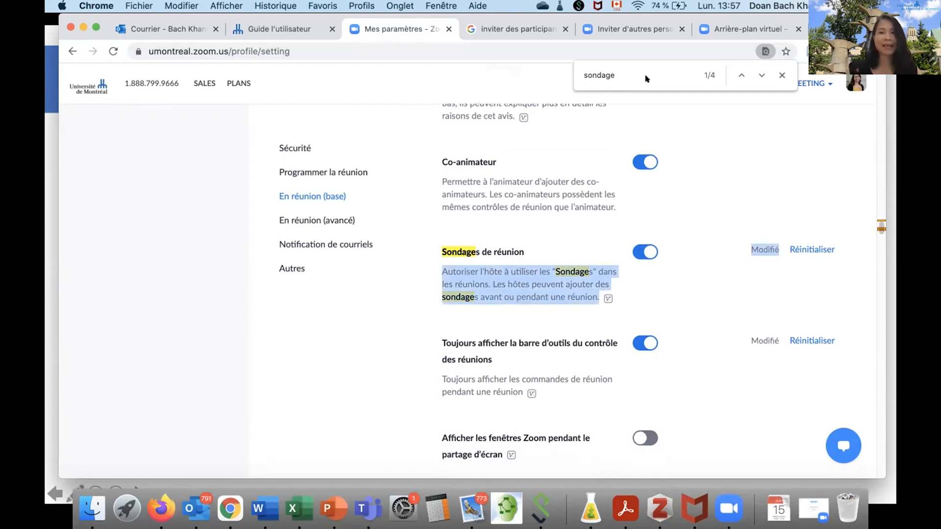
# Open the meeting usage reports and choose "Rapport du sondage" as the report type.
pyautogui.scroll(15, 222, 282)
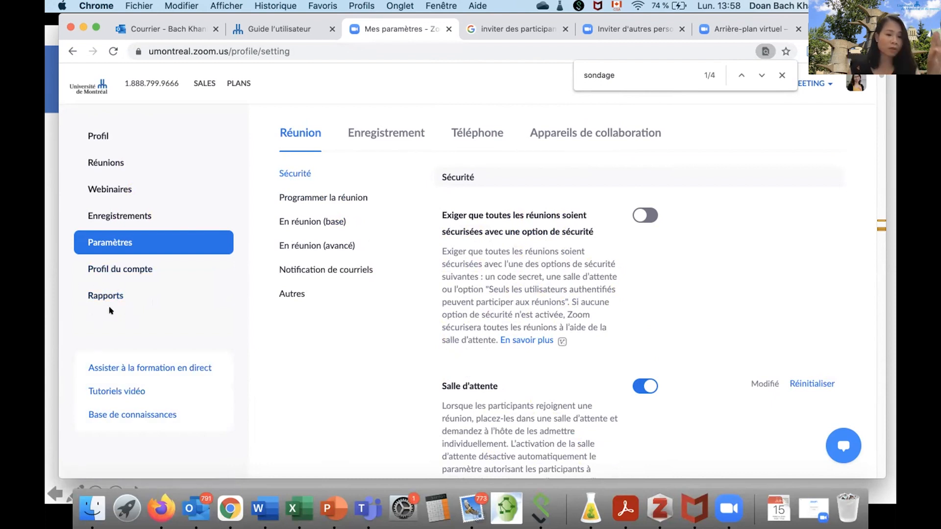
pyautogui.click(97, 294)
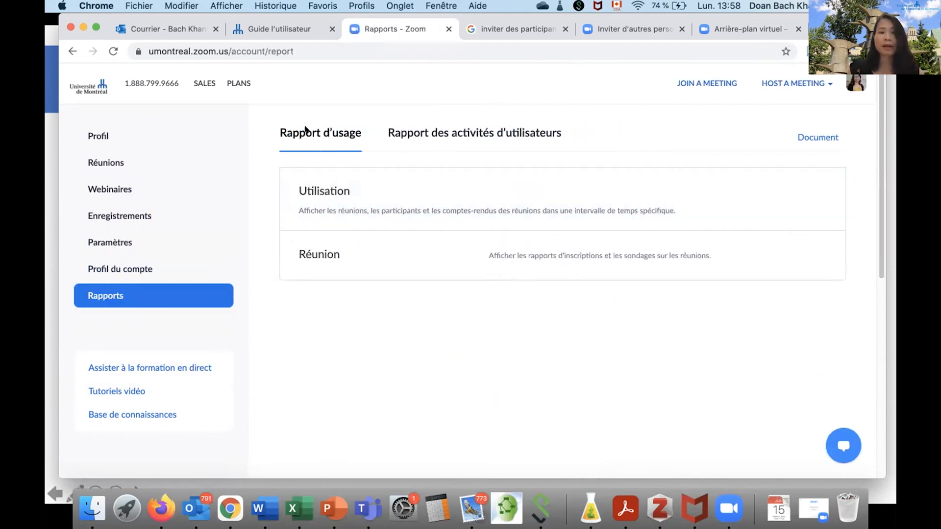
pyautogui.click(367, 253)
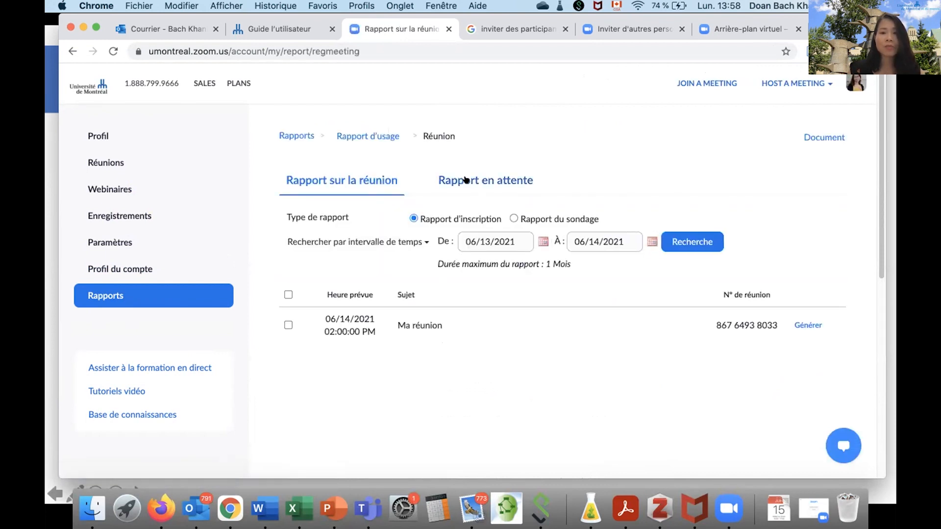
pyautogui.click(513, 219)
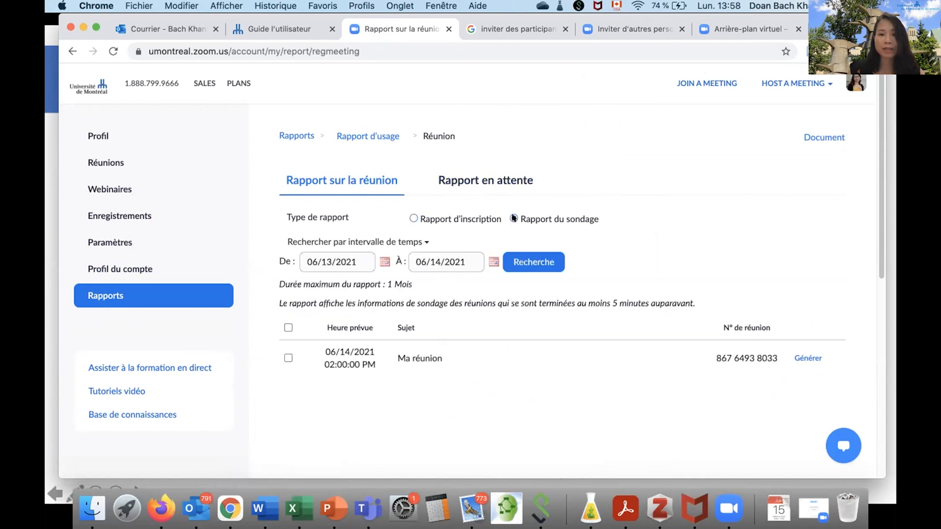